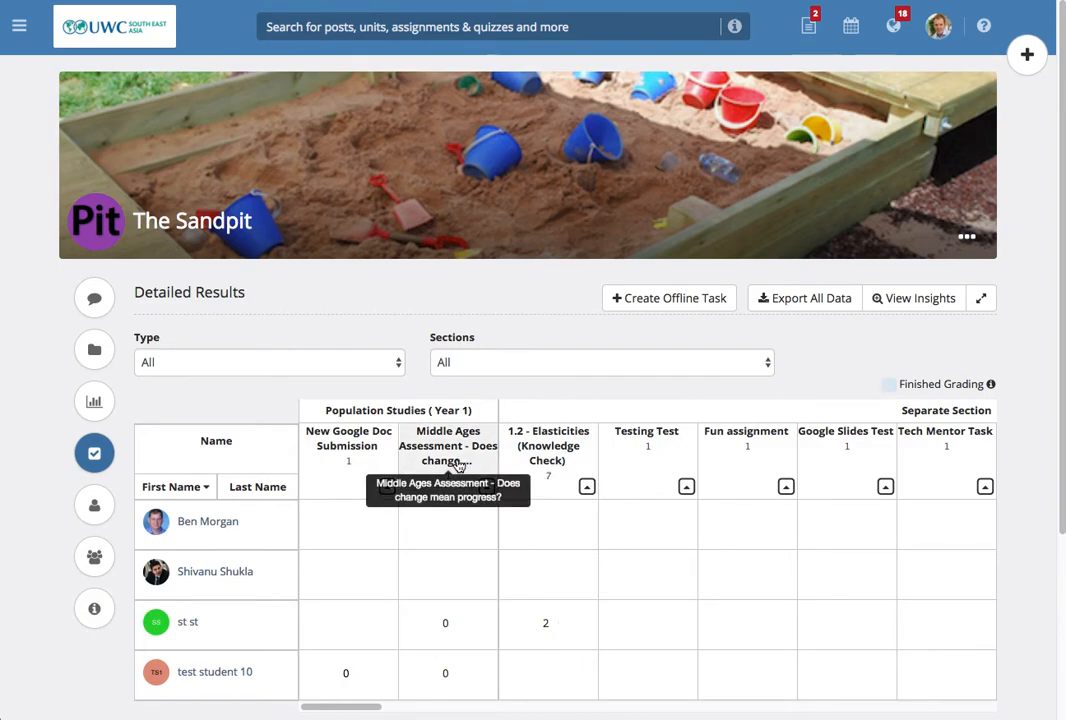
- View the third student's grading rubric for the Middle Ages Assessment and close it without saving
{"action": "left_click", "coordinate": [446, 628]}
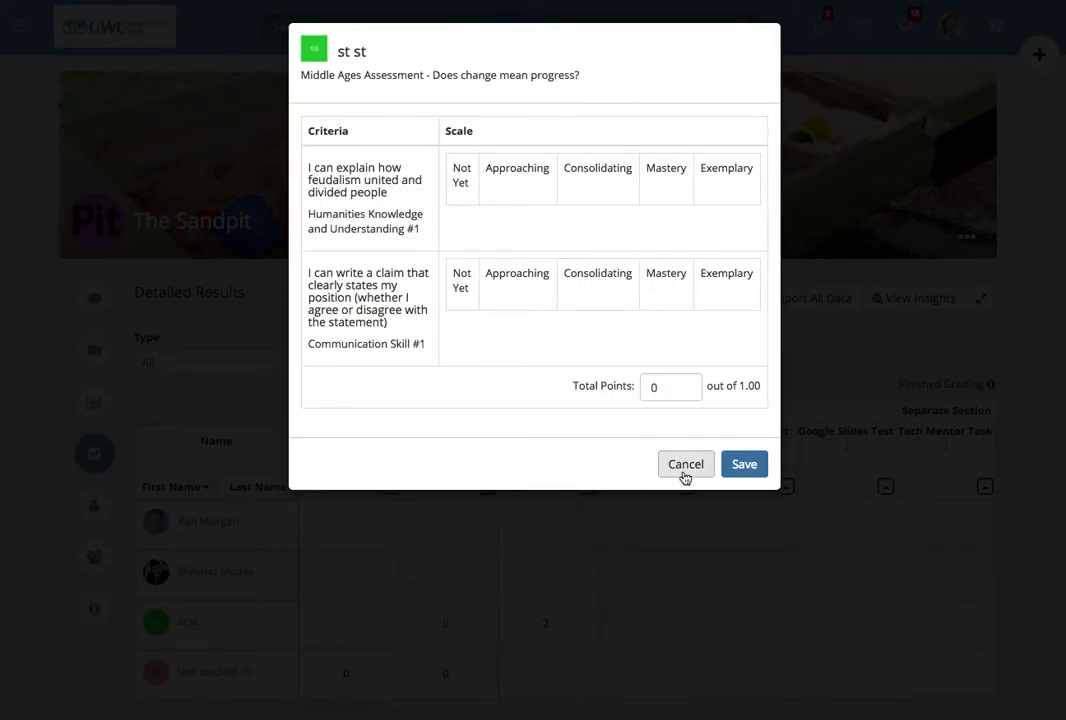
{"action": "left_click", "coordinate": [683, 474]}
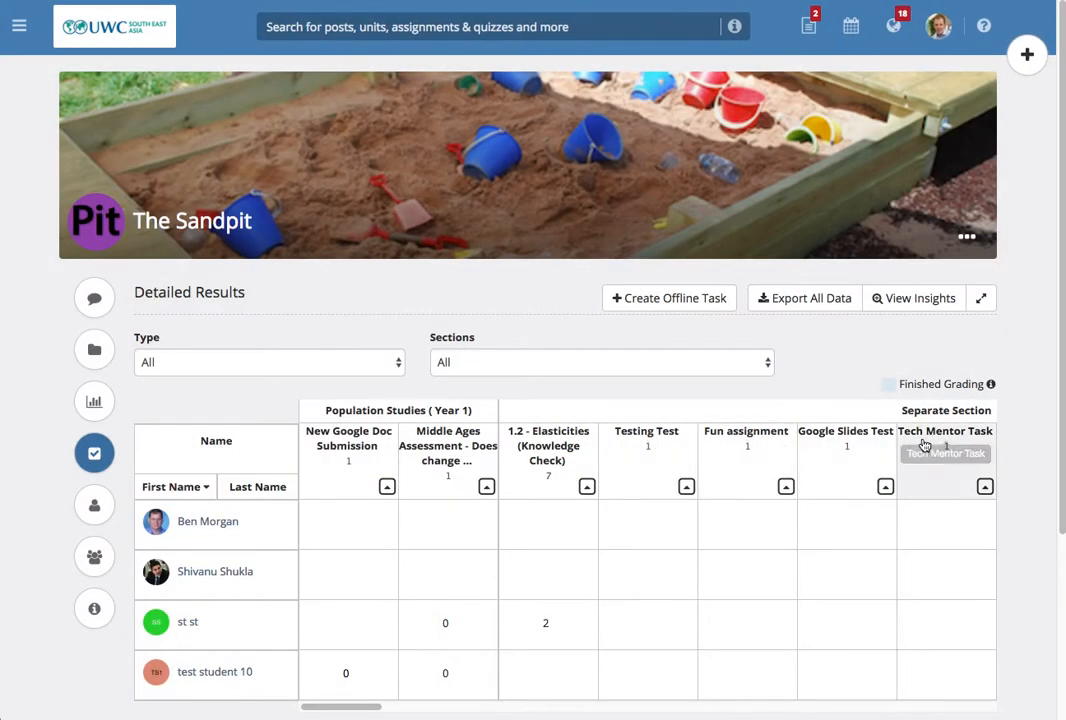
- Start a new offline task titled "Reading Log" in the Population Studies ( Year 1) section
{"action": "left_click", "coordinate": [655, 305]}
{"action": "left_click", "coordinate": [617, 364]}
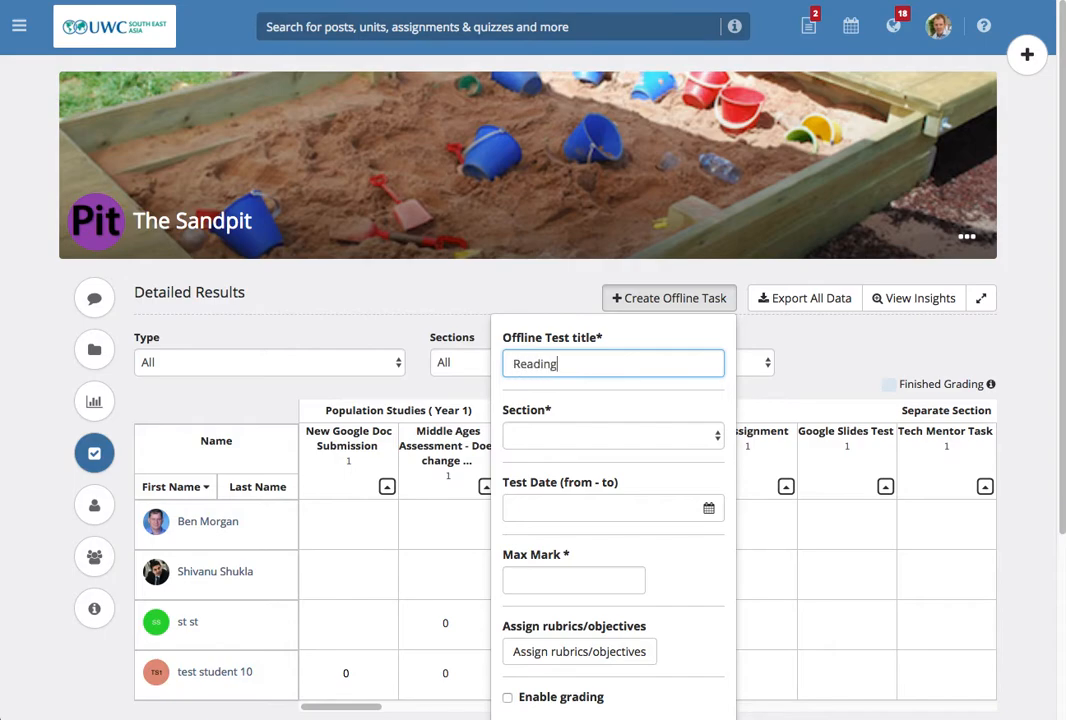
{"action": "type", "text": "g"}
{"action": "key", "text": "Tab"}
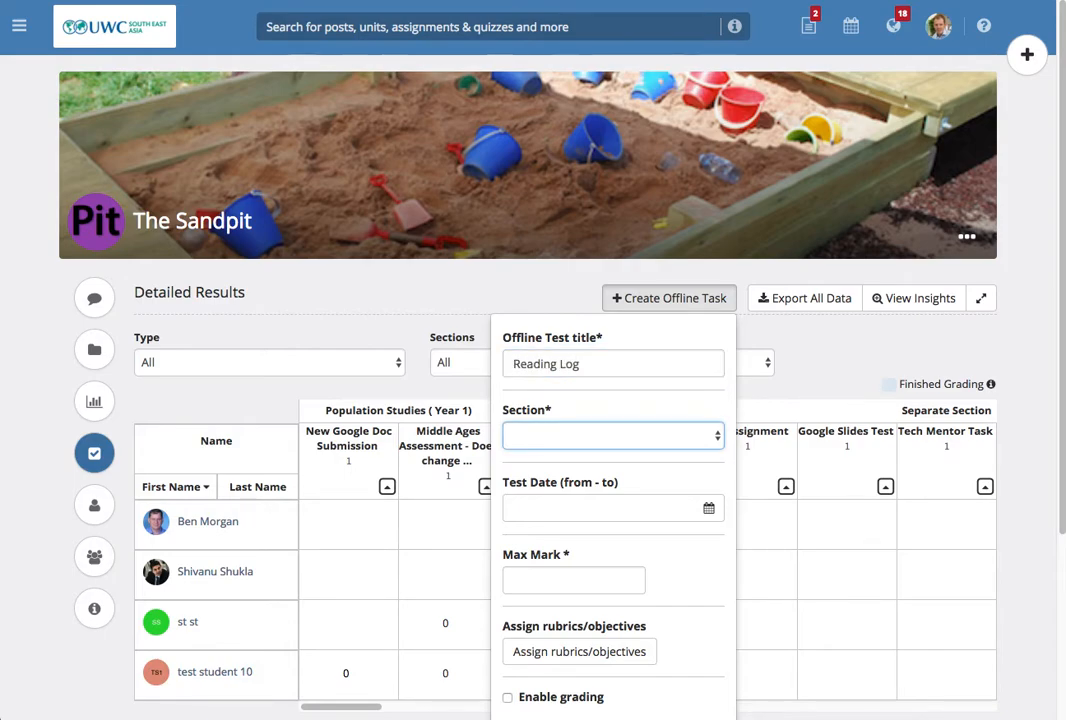
{"action": "left_click", "coordinate": [620, 434]}
{"action": "left_click", "coordinate": [624, 449]}
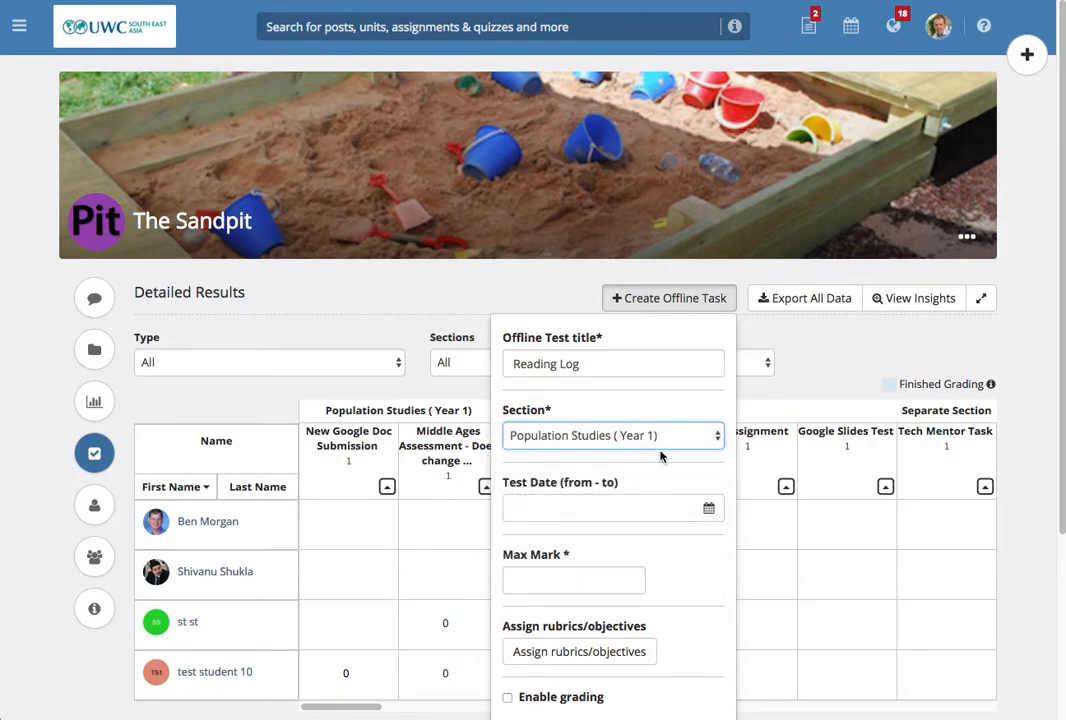
- Set the test date from 05-05-2018 to 06-05-2018 with a max mark of 1, and create the offline task
{"action": "left_click", "coordinate": [579, 509]}
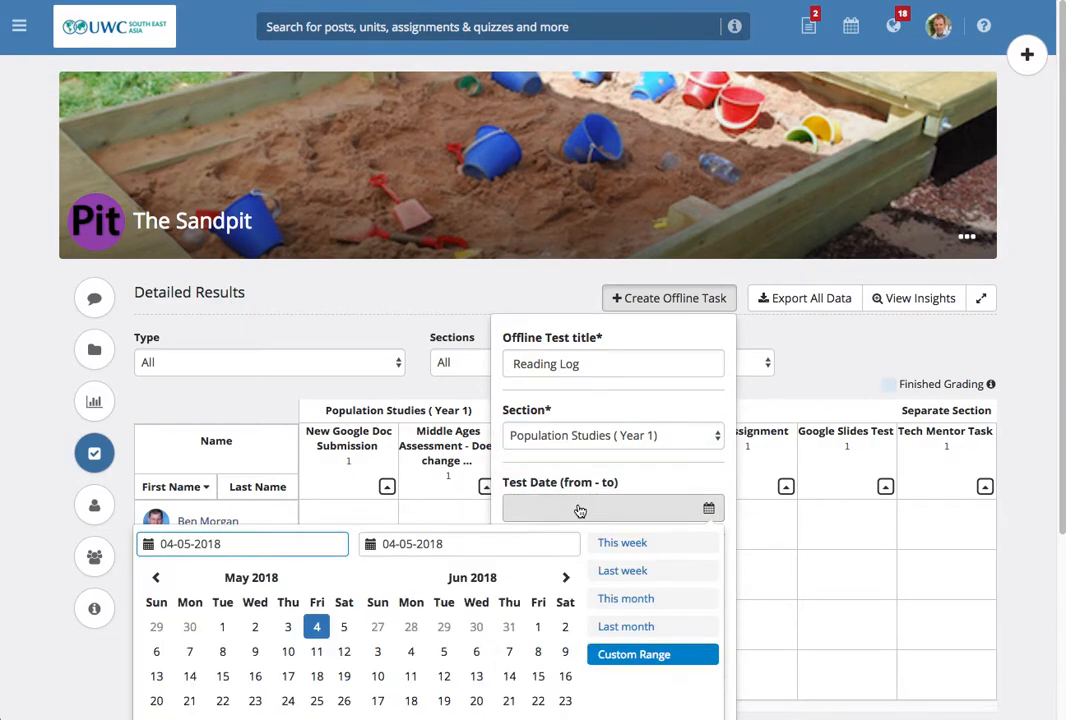
{"action": "left_click", "coordinate": [343, 627]}
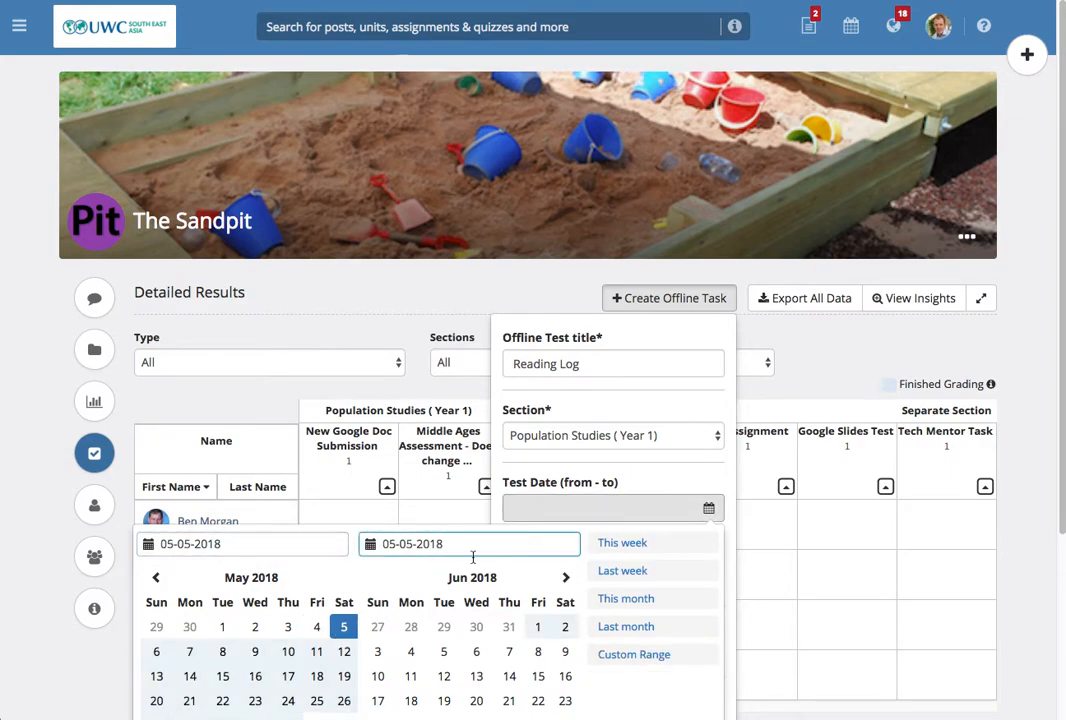
{"action": "left_click", "coordinate": [156, 651]}
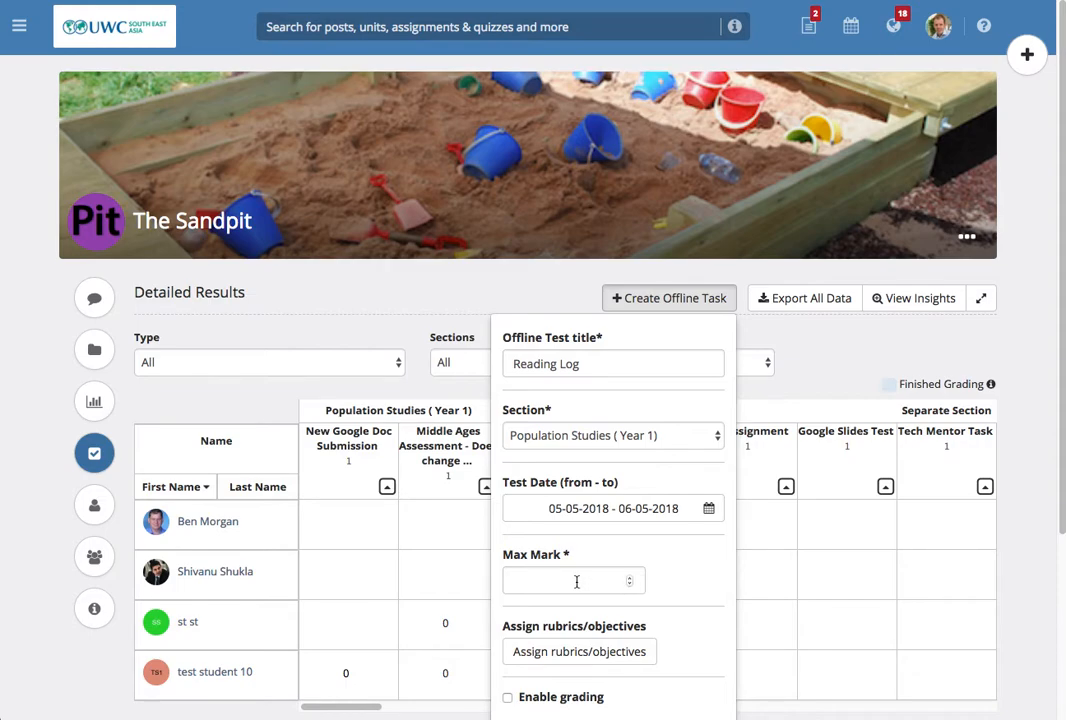
{"action": "left_click", "coordinate": [628, 581]}
{"action": "type", "text": "1"}
{"action": "scroll", "coordinate": [673, 576], "scroll_direction": "down", "scroll_amount": 3}
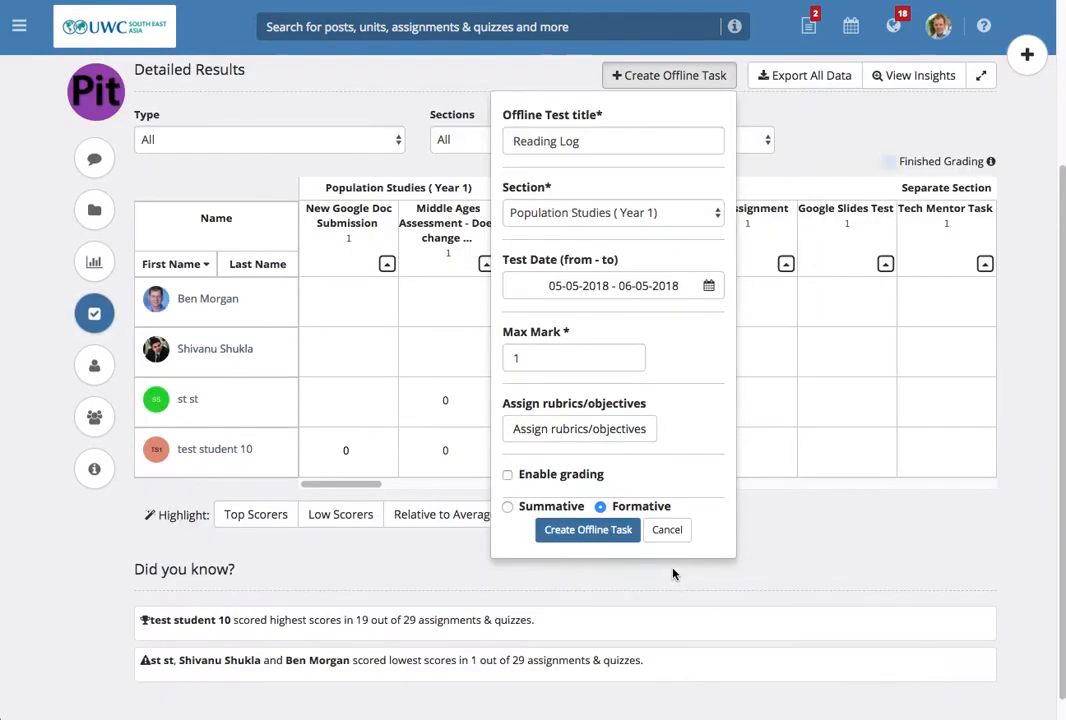
{"action": "left_click", "coordinate": [588, 530]}
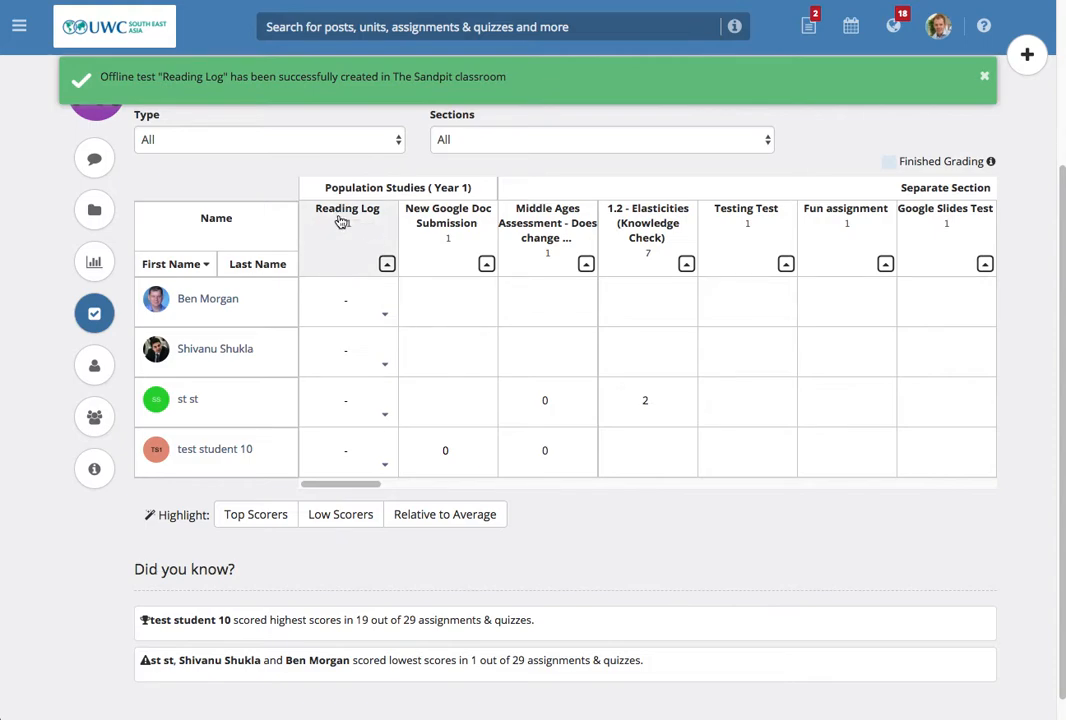
- Enter a mark of 1 in the Reading Log column for each of the four students
{"action": "left_click", "coordinate": [347, 305]}
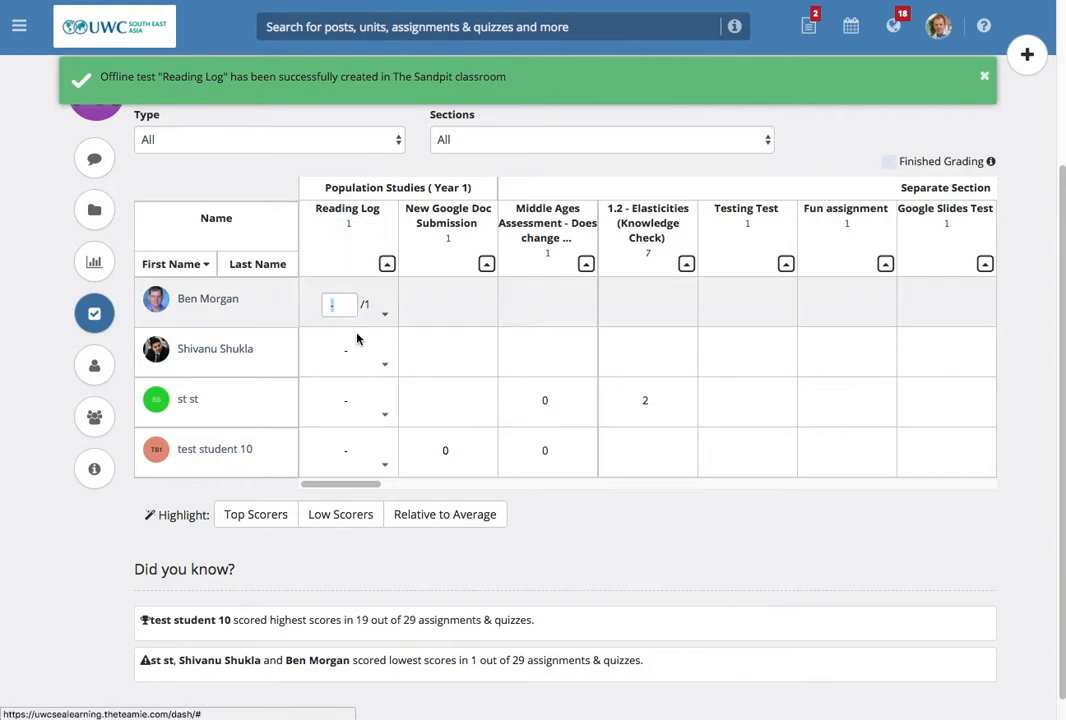
{"action": "type", "text": "1"}
{"action": "left_click", "coordinate": [346, 353]}
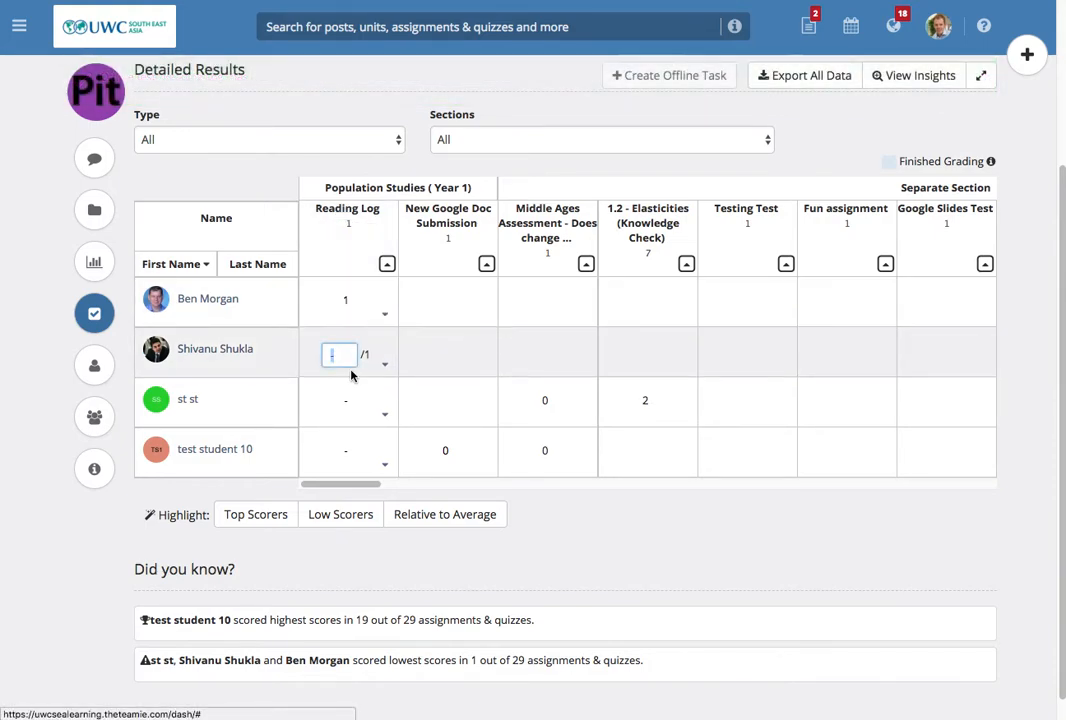
{"action": "type", "text": "1"}
{"action": "key", "text": "Return"}
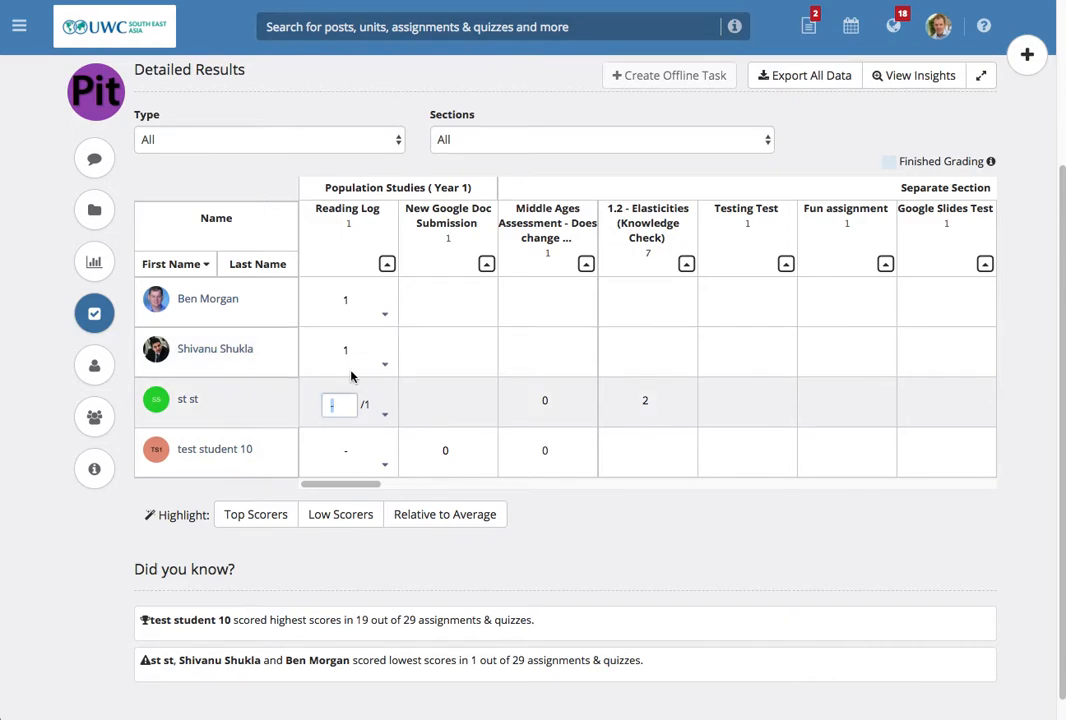
{"action": "type", "text": "1"}
{"action": "left_click", "coordinate": [345, 462]}
{"action": "type", "text": "1"}
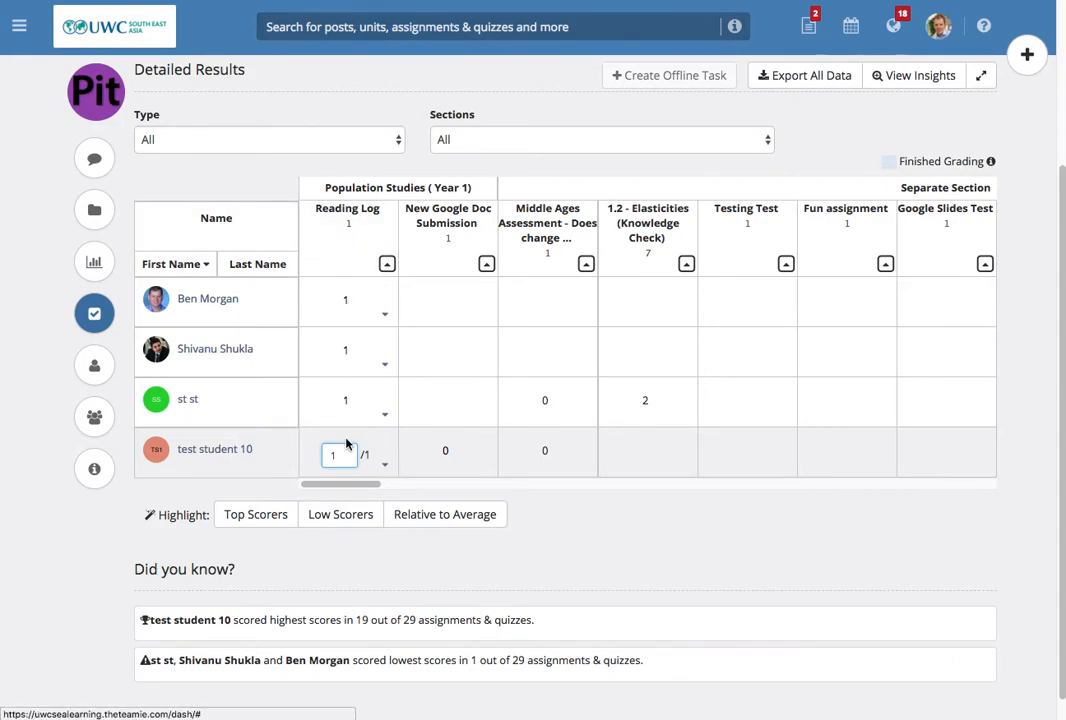
- View the additional options for the first student's Reading Log mark and close them
{"action": "left_click", "coordinate": [385, 319]}
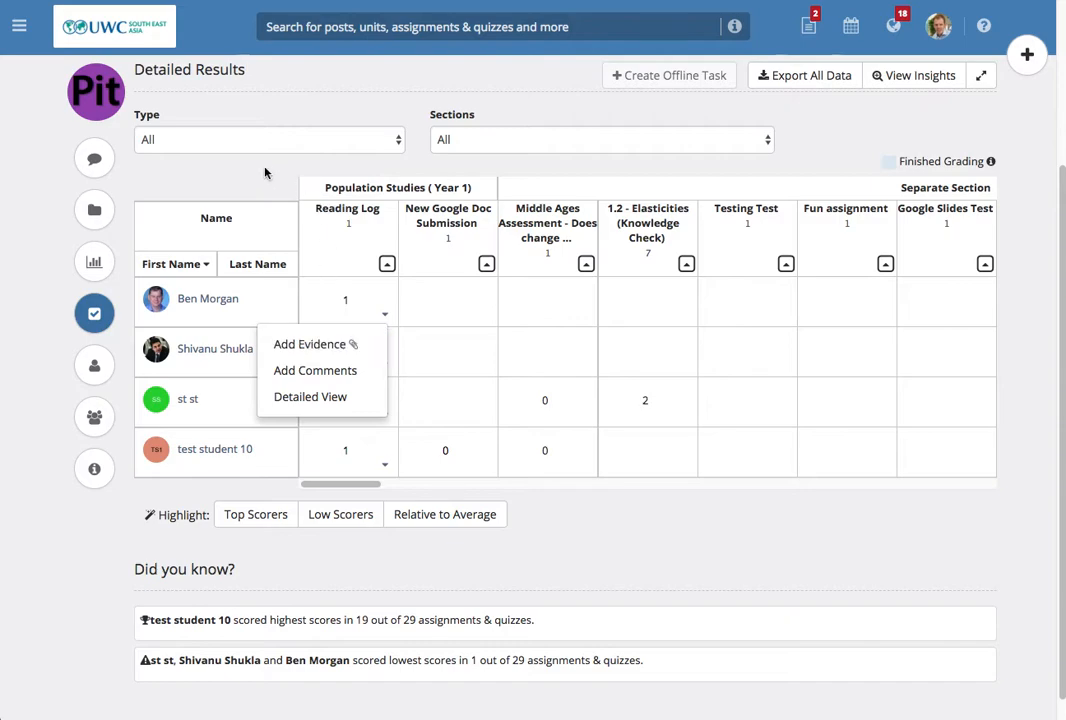
{"action": "left_click", "coordinate": [804, 73]}
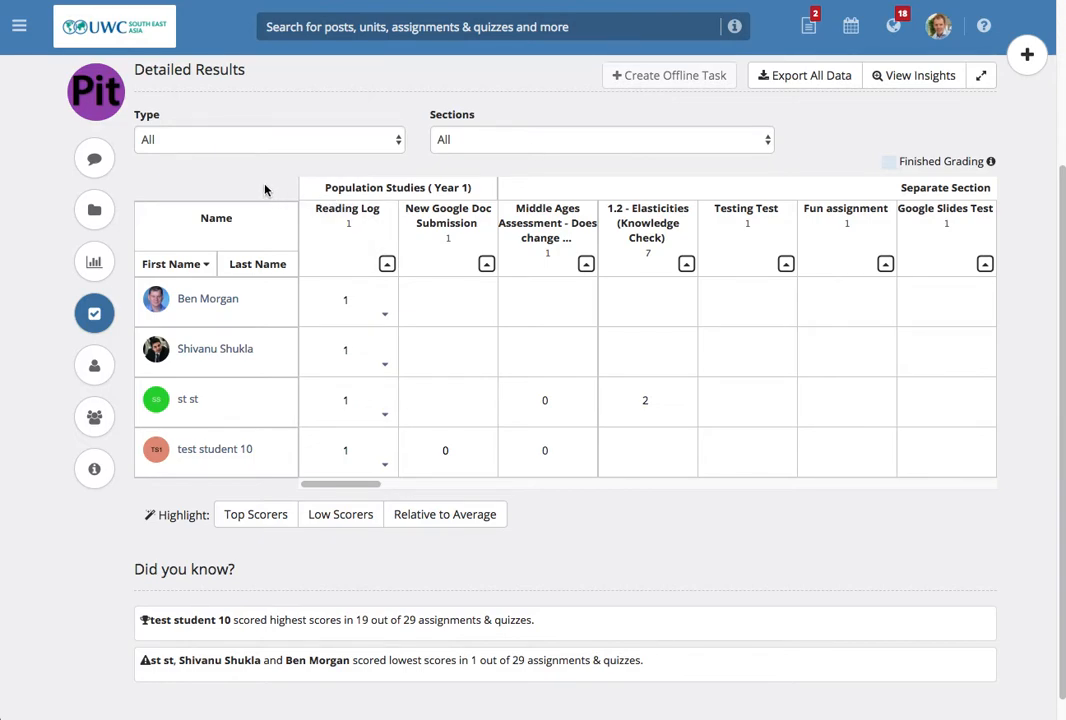
- Start another offline task titled "Presentation on" in the Population Studies ( Year 1) section
{"action": "scroll", "coordinate": [264, 190], "scroll_direction": "up", "scroll_amount": 1}
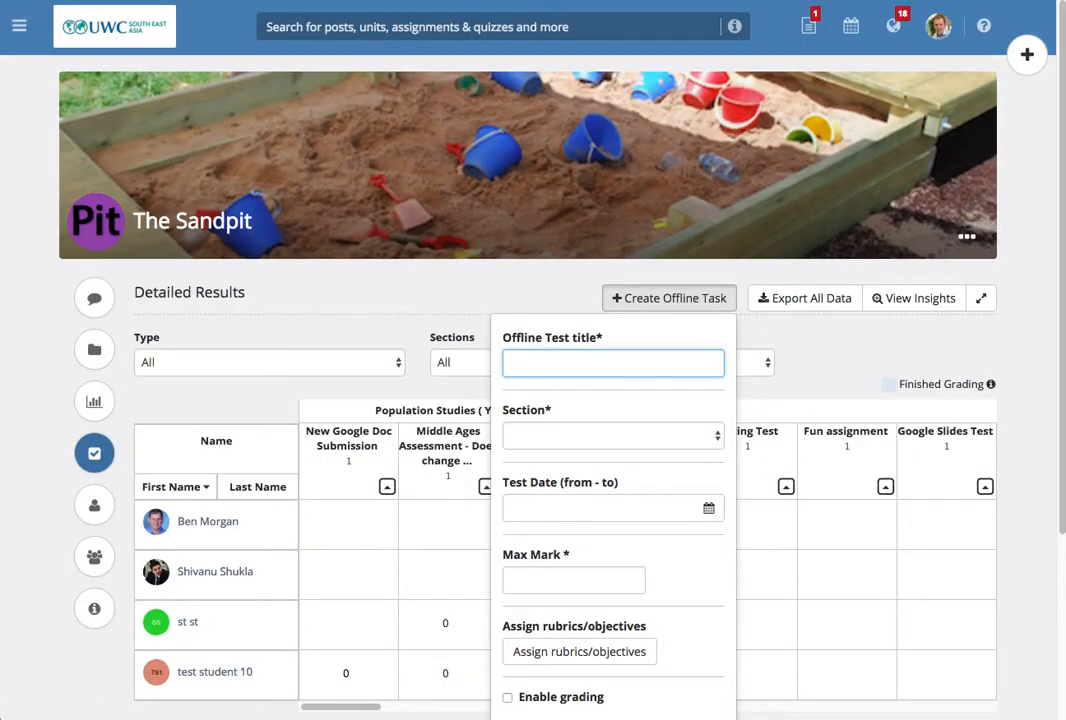
{"action": "type", "text": "esentation on"}
{"action": "left_click", "coordinate": [560, 436]}
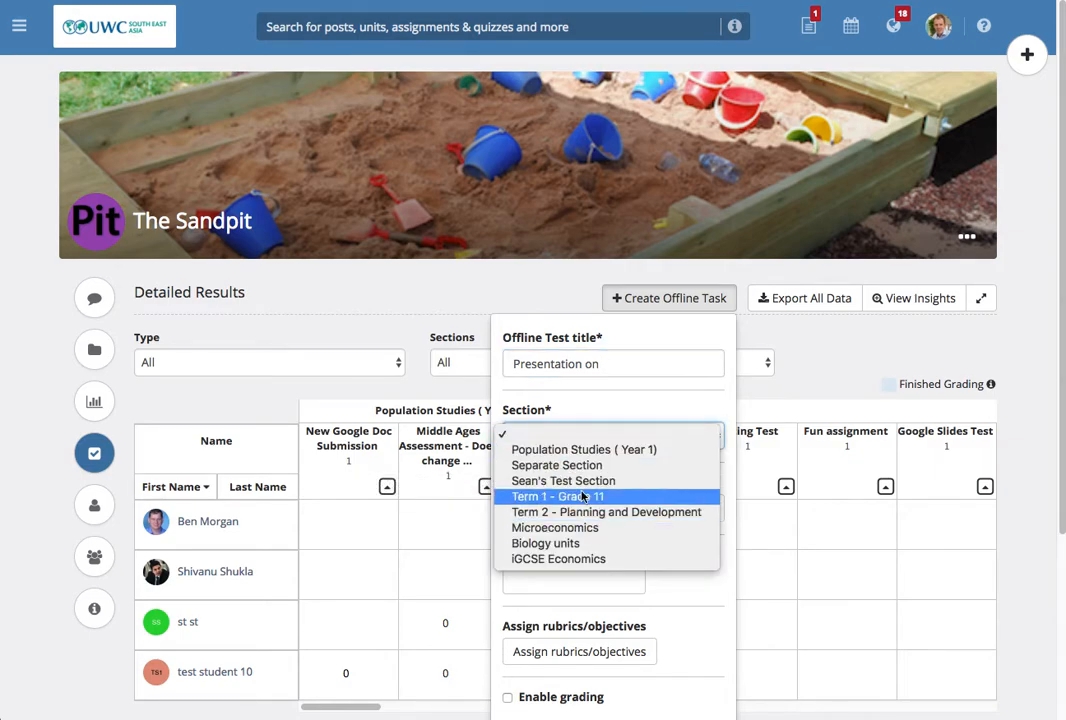
{"action": "left_click", "coordinate": [588, 451]}
- Set the presentation task's test date from 10-05-2018 to 17-05-2018 and its max mark to 10
{"action": "left_click", "coordinate": [640, 509]}
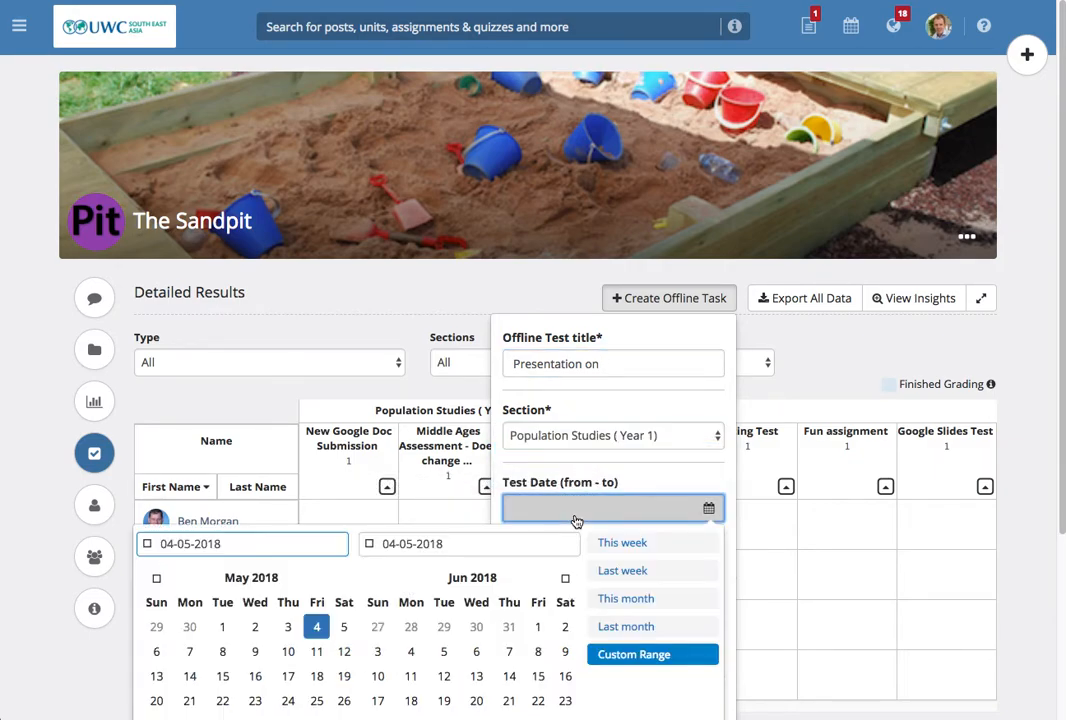
{"action": "left_click", "coordinate": [288, 652]}
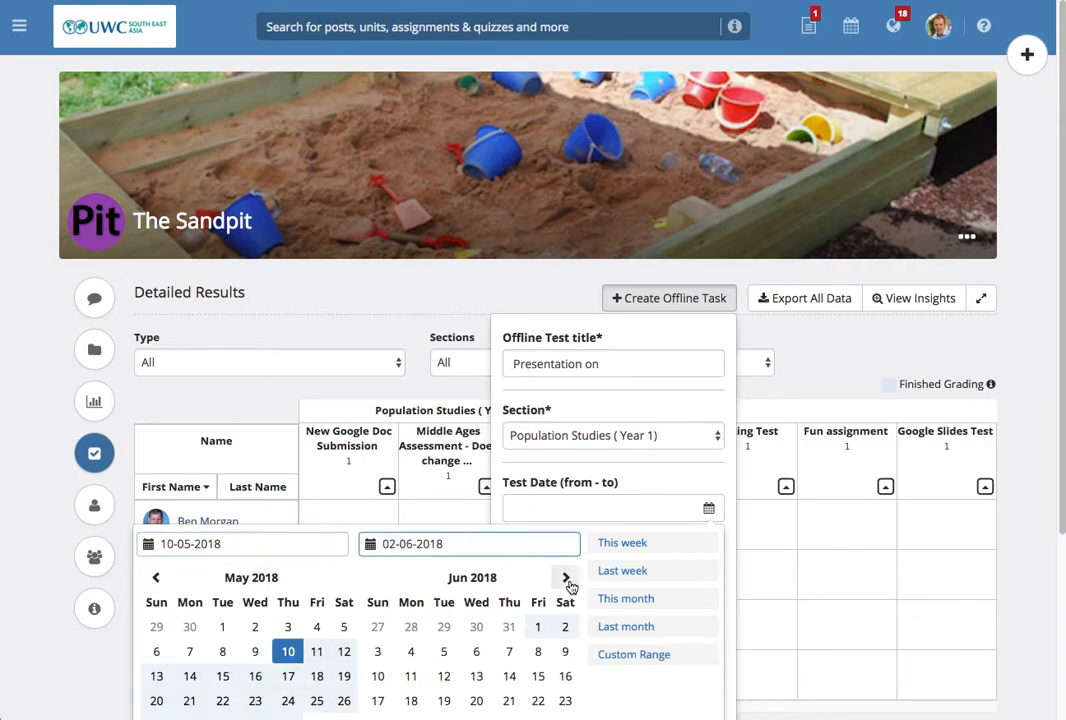
{"action": "left_click", "coordinate": [289, 677]}
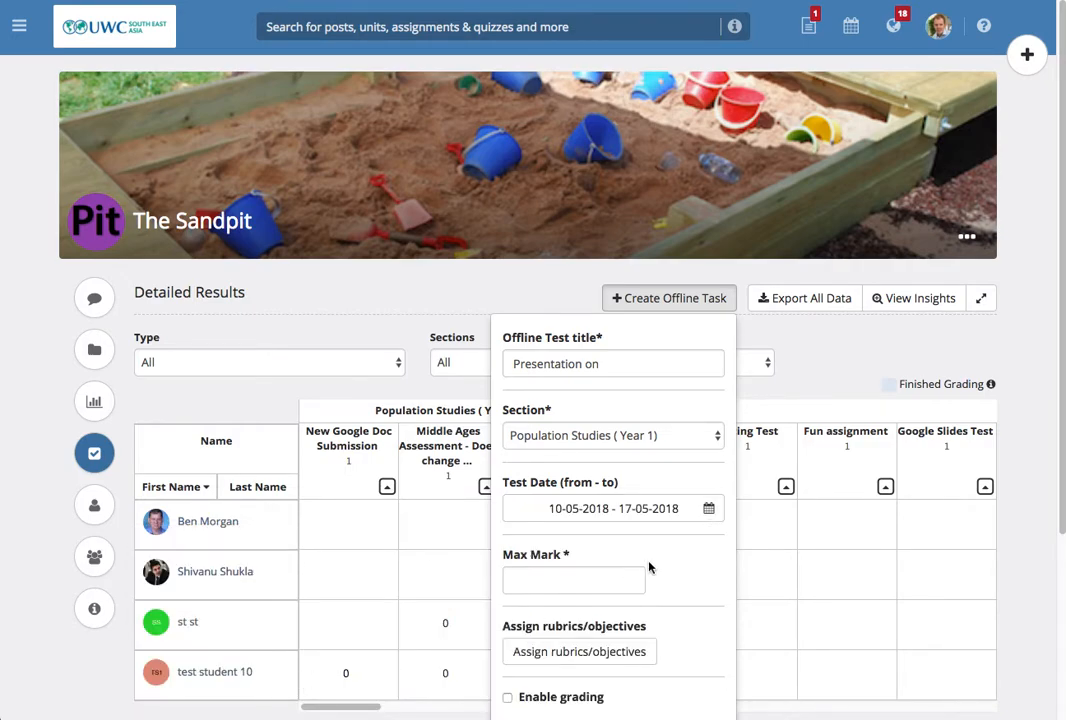
{"action": "left_click", "coordinate": [625, 581]}
{"action": "type", "text": "10"}
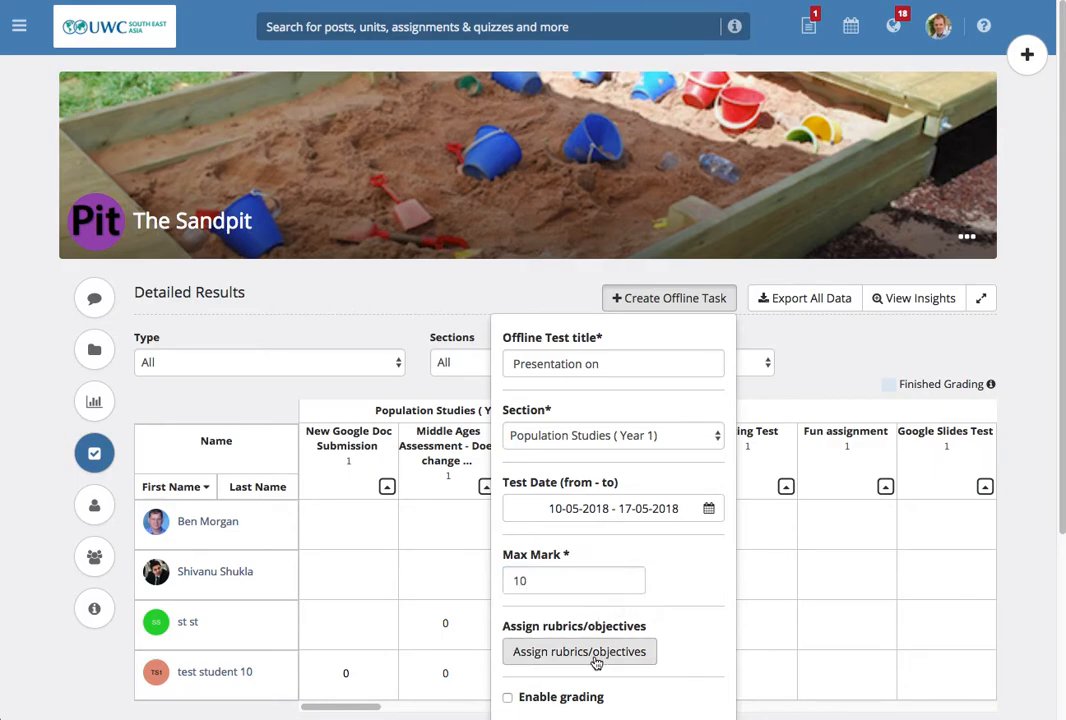
- Attach the "IB Economics - Internal Assessment Rubric (non-scoring)" rubric to the presentation task
{"action": "scroll", "coordinate": [597, 661], "scroll_direction": "down", "scroll_amount": 3}
{"action": "left_click", "coordinate": [516, 495]}
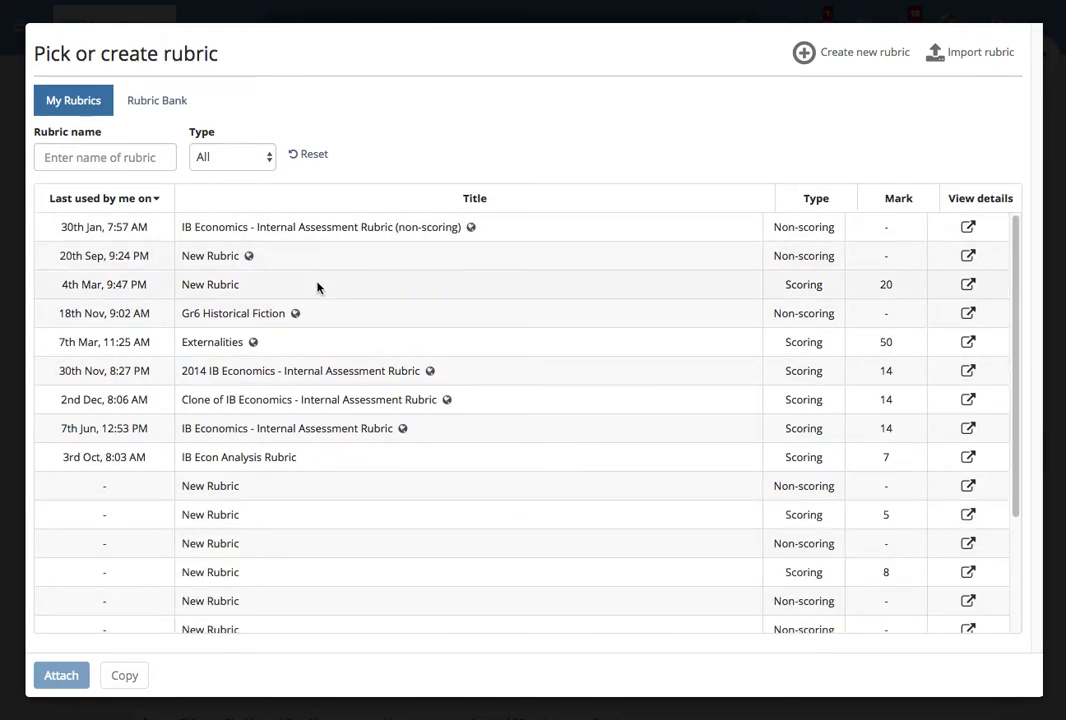
{"action": "left_click", "coordinate": [336, 229]}
{"action": "left_click", "coordinate": [62, 678]}
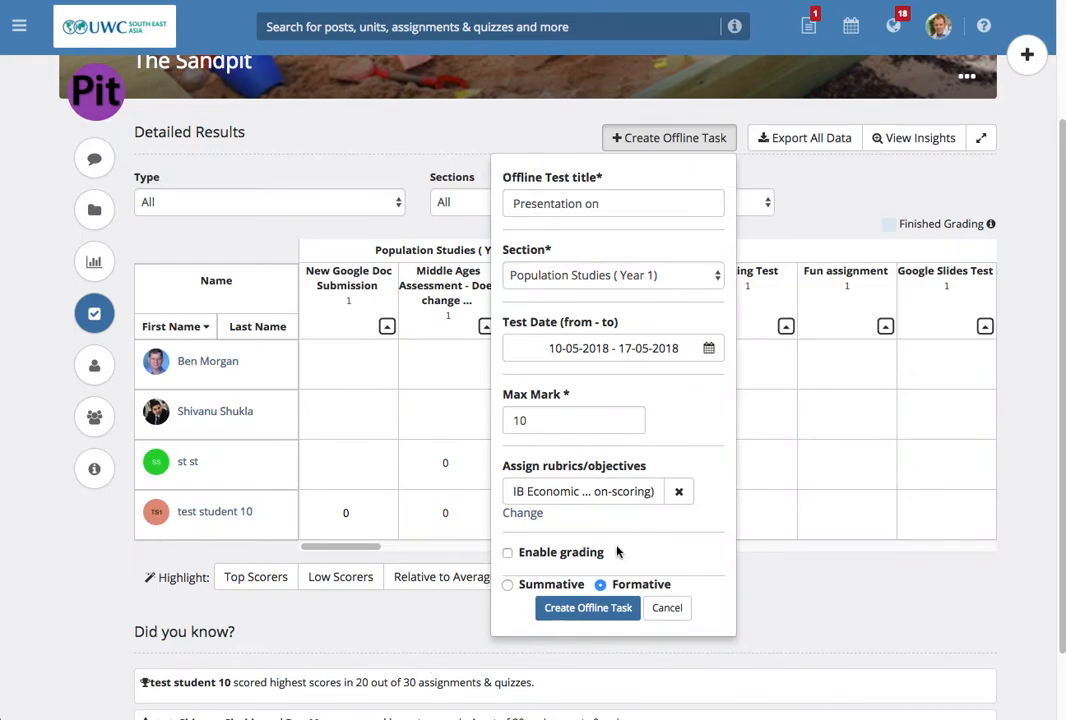
- Set the presentation task's assessment type to Formative and create the offline task
{"action": "scroll", "coordinate": [616, 551], "scroll_direction": "down", "scroll_amount": 1}
{"action": "left_click", "coordinate": [509, 579]}
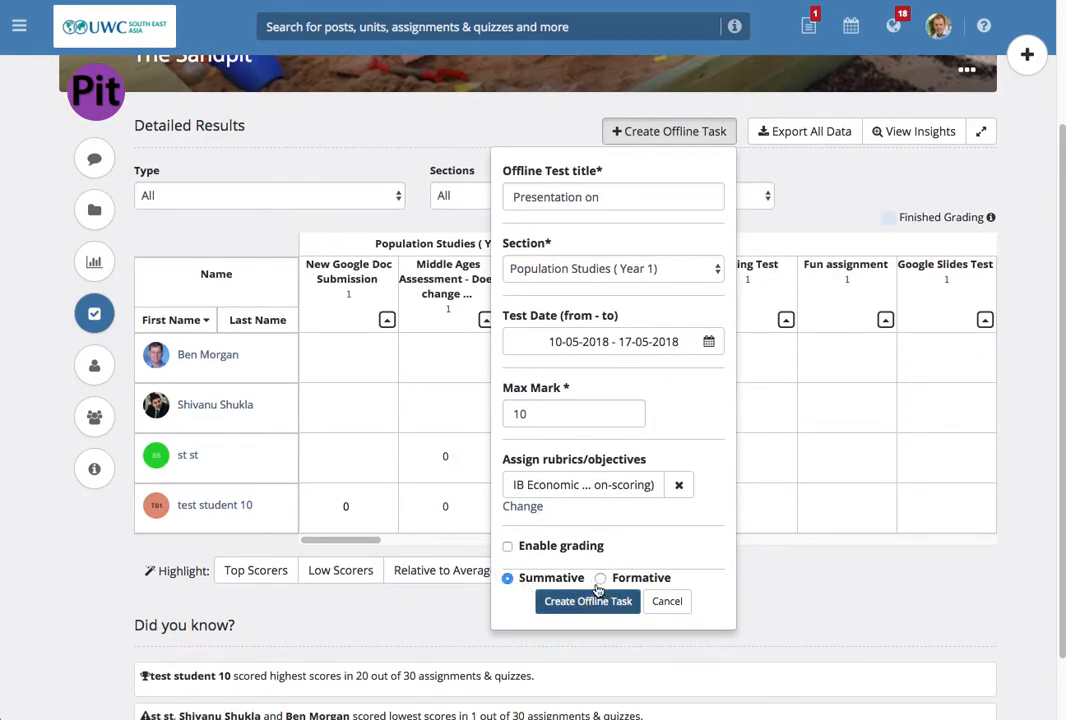
{"action": "left_click", "coordinate": [600, 578]}
{"action": "left_click", "coordinate": [590, 602]}
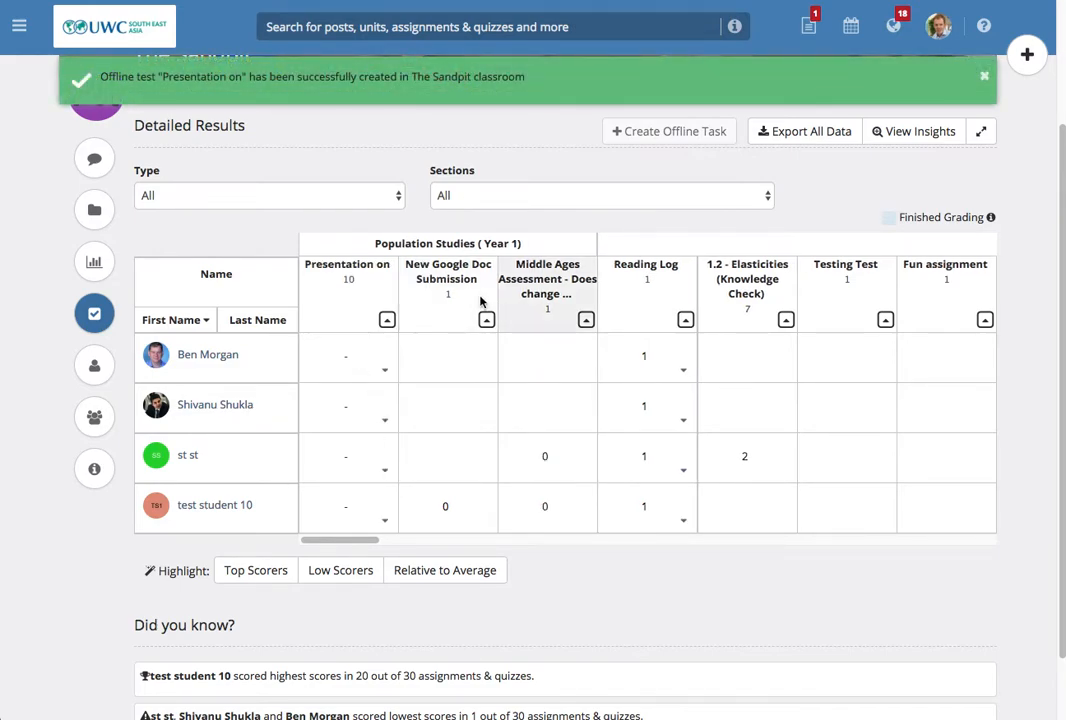
- In the first student's Presentation on rubric, select the third level for Diagrams, Terminology, Analysis and Evaluation, the second for Application, and save
{"action": "left_click", "coordinate": [348, 365]}
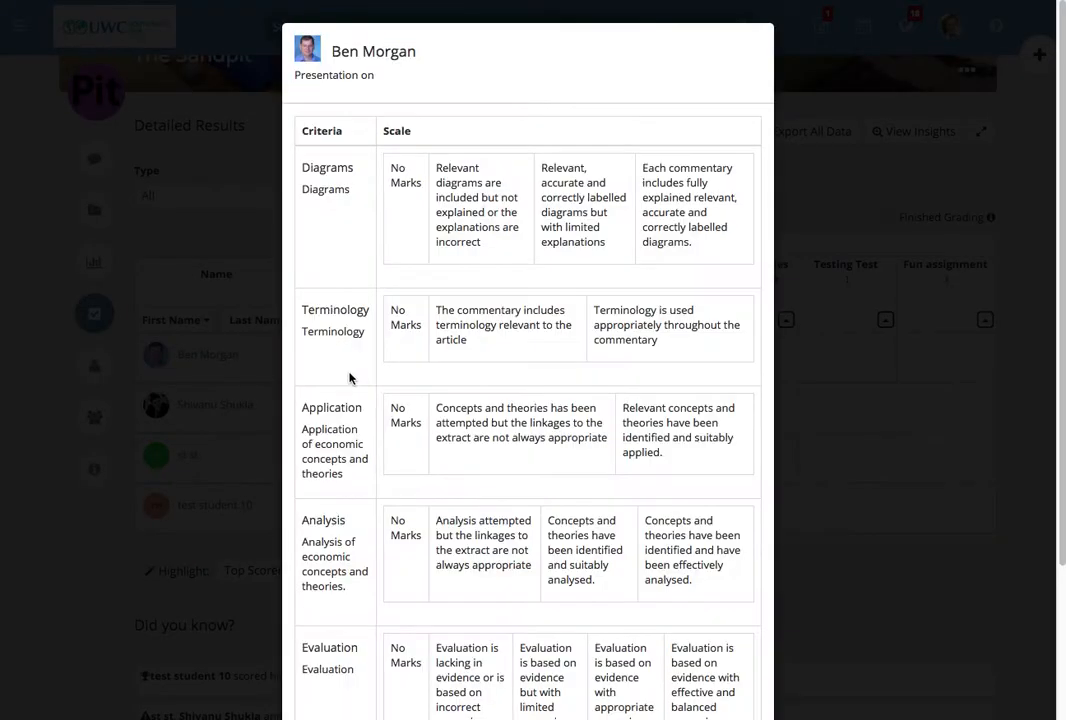
{"action": "left_click", "coordinate": [582, 258]}
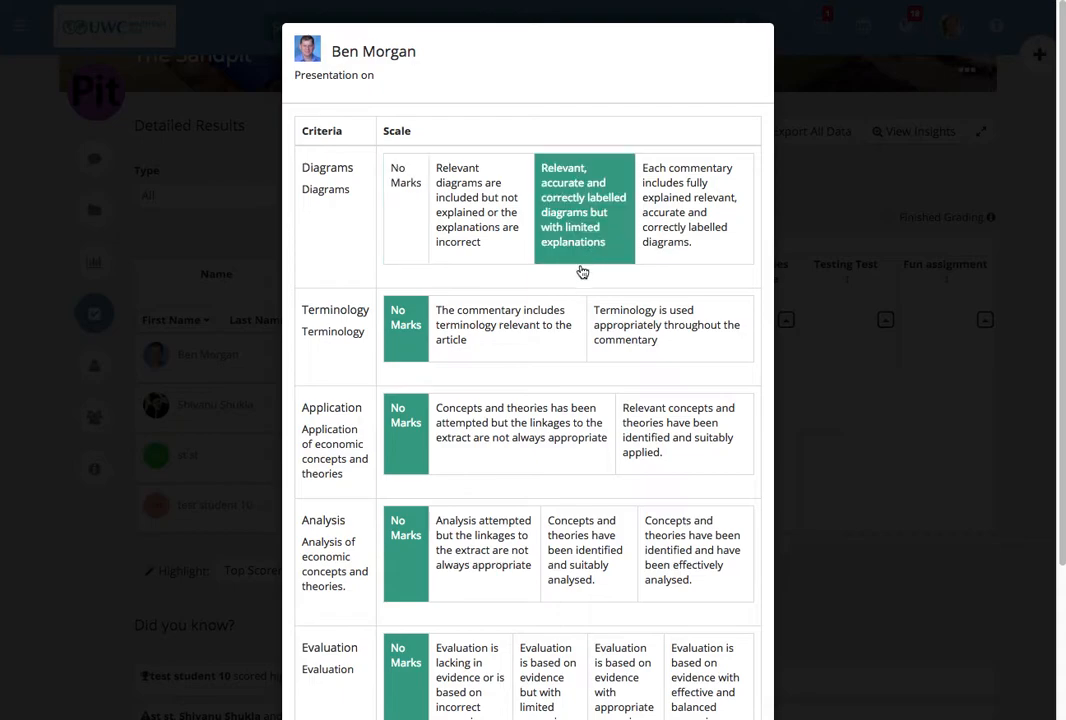
{"action": "left_click", "coordinate": [627, 348]}
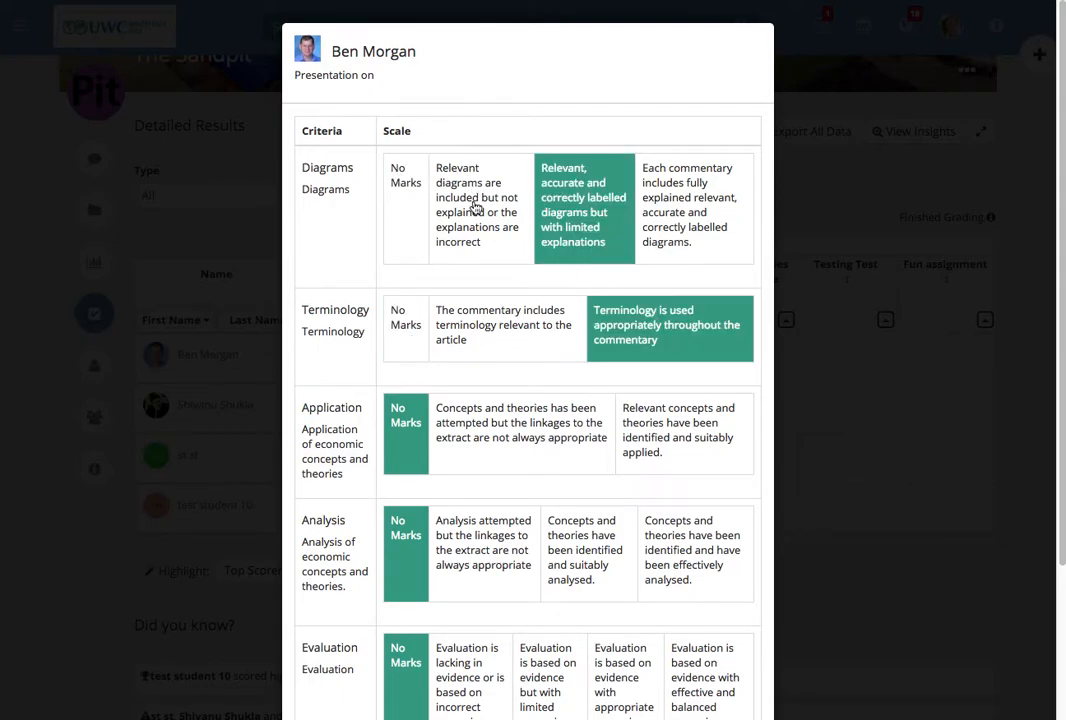
{"action": "left_click", "coordinate": [535, 447]}
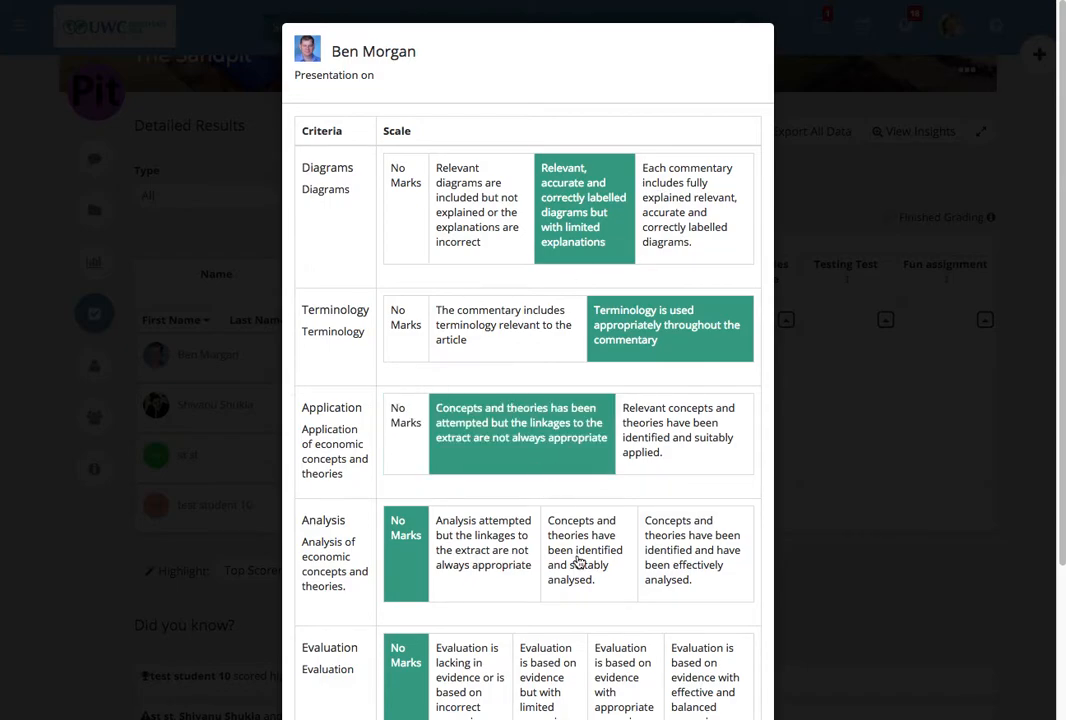
{"action": "left_click", "coordinate": [580, 564]}
{"action": "scroll", "coordinate": [566, 585], "scroll_direction": "down", "scroll_amount": 2}
{"action": "left_click", "coordinate": [556, 515]}
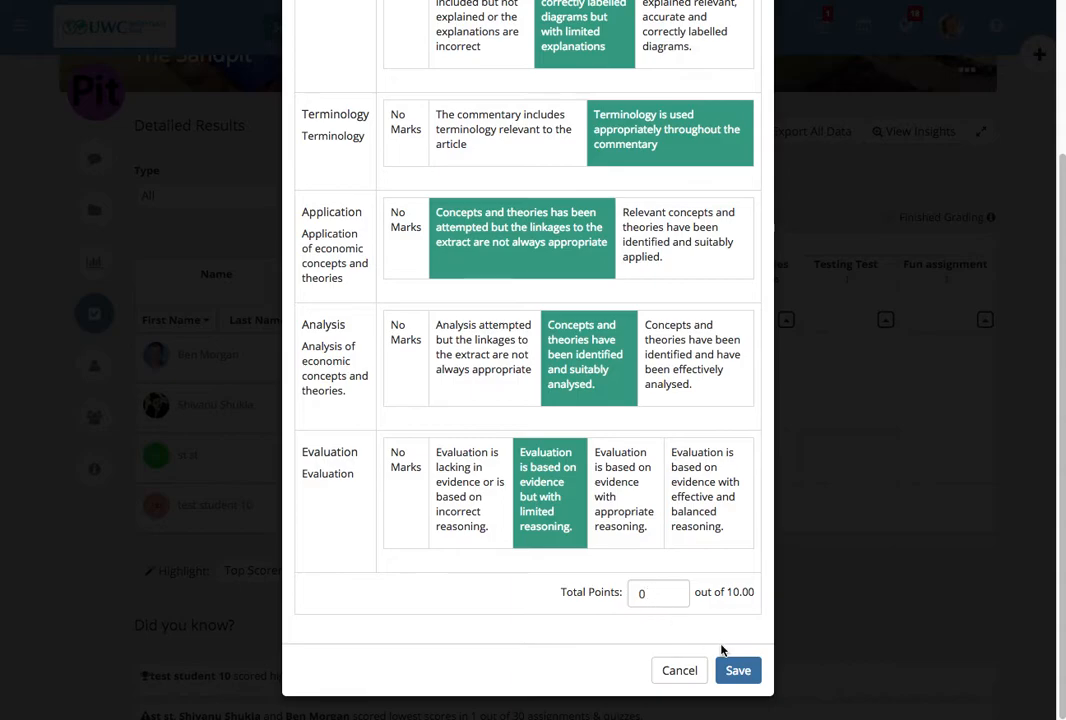
{"action": "left_click", "coordinate": [738, 672]}
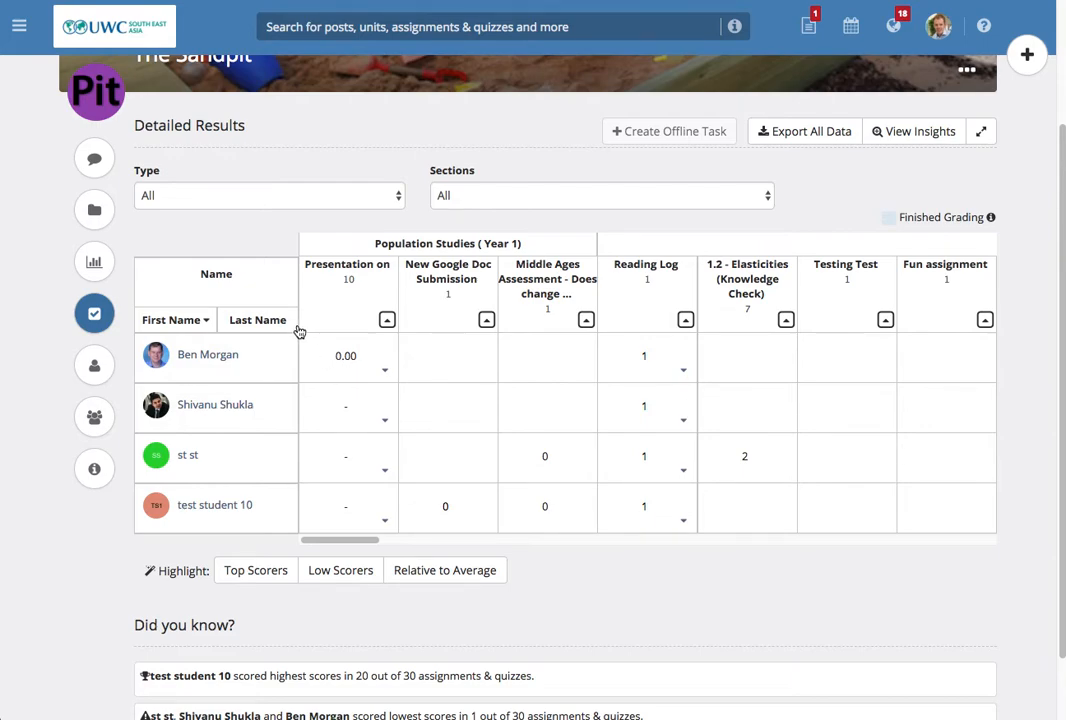
- Add the comment "Great work, ....." to the first student's result for the Presentation on task
{"action": "left_click", "coordinate": [384, 373]}
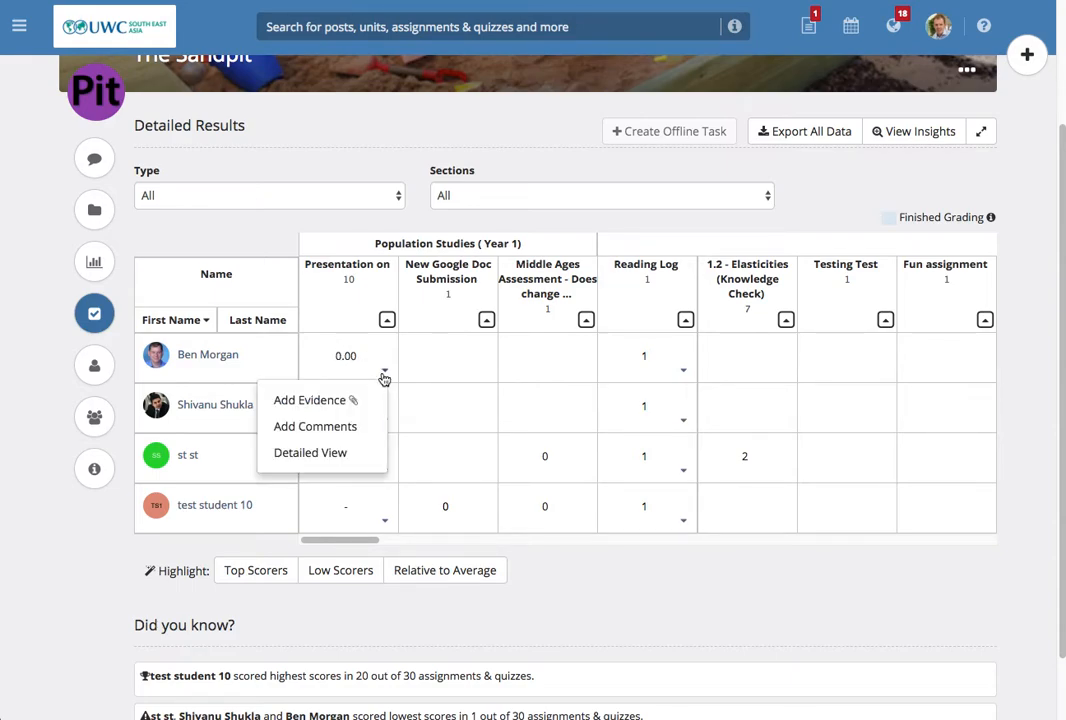
{"action": "left_click", "coordinate": [323, 428]}
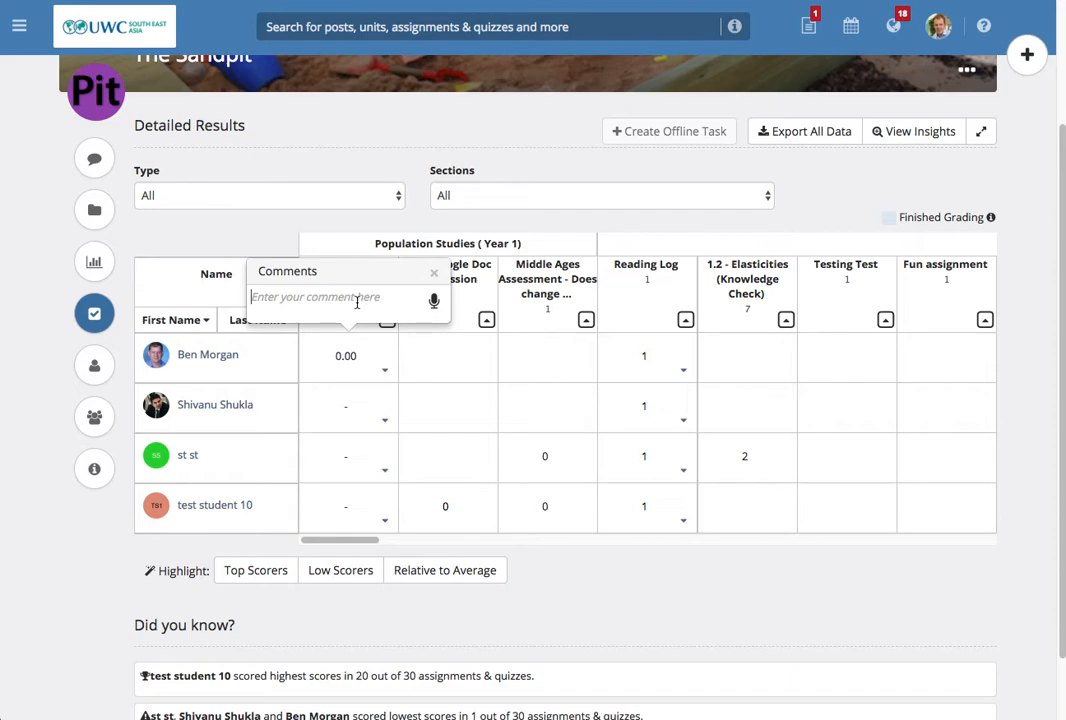
{"action": "type", "text": "Great work, ....."}
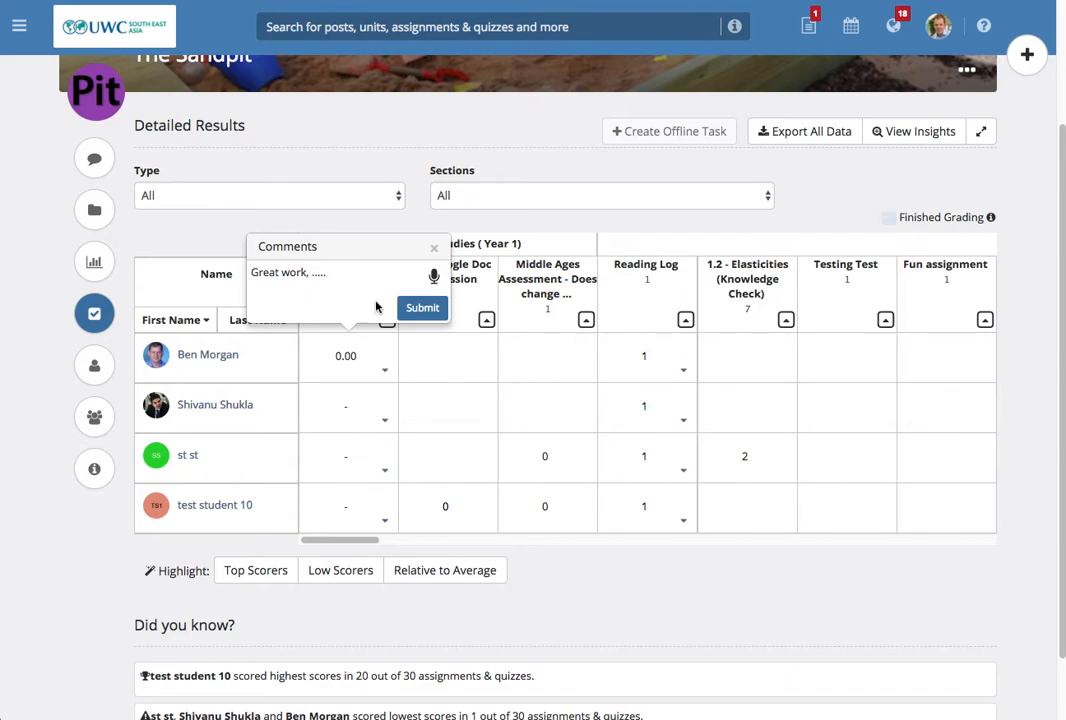
{"action": "left_click", "coordinate": [419, 307]}
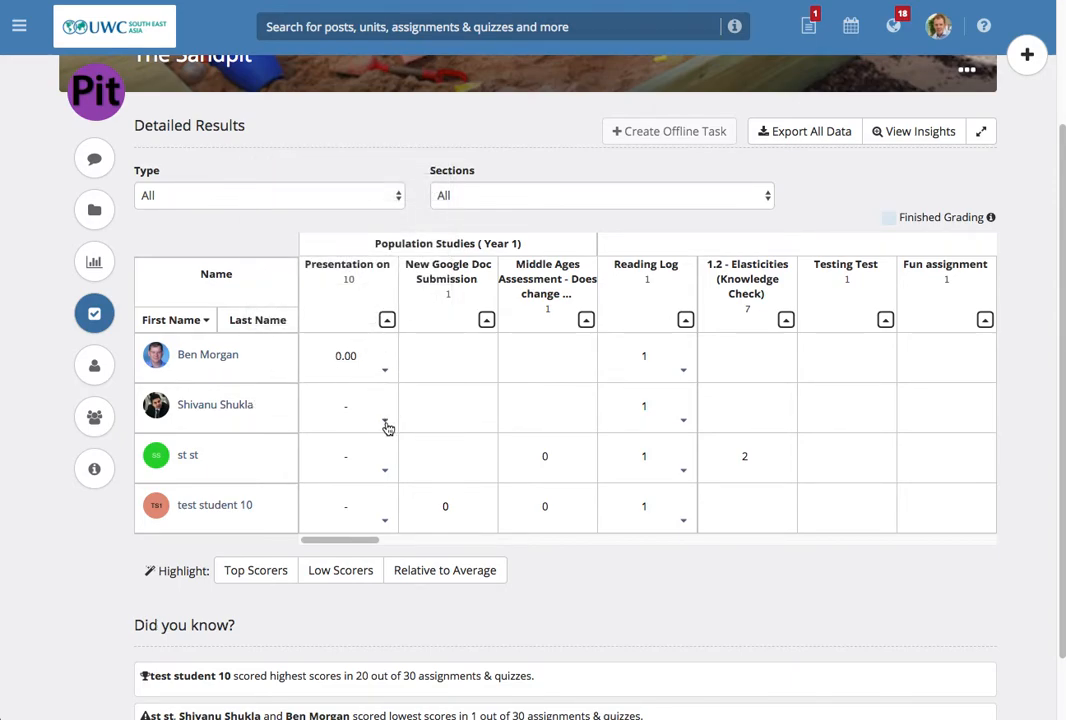
- Attach the first PDF in the Cat 3 folder of Assessment Notes as evidence for the first student's Presentation on task
{"action": "left_click", "coordinate": [385, 372]}
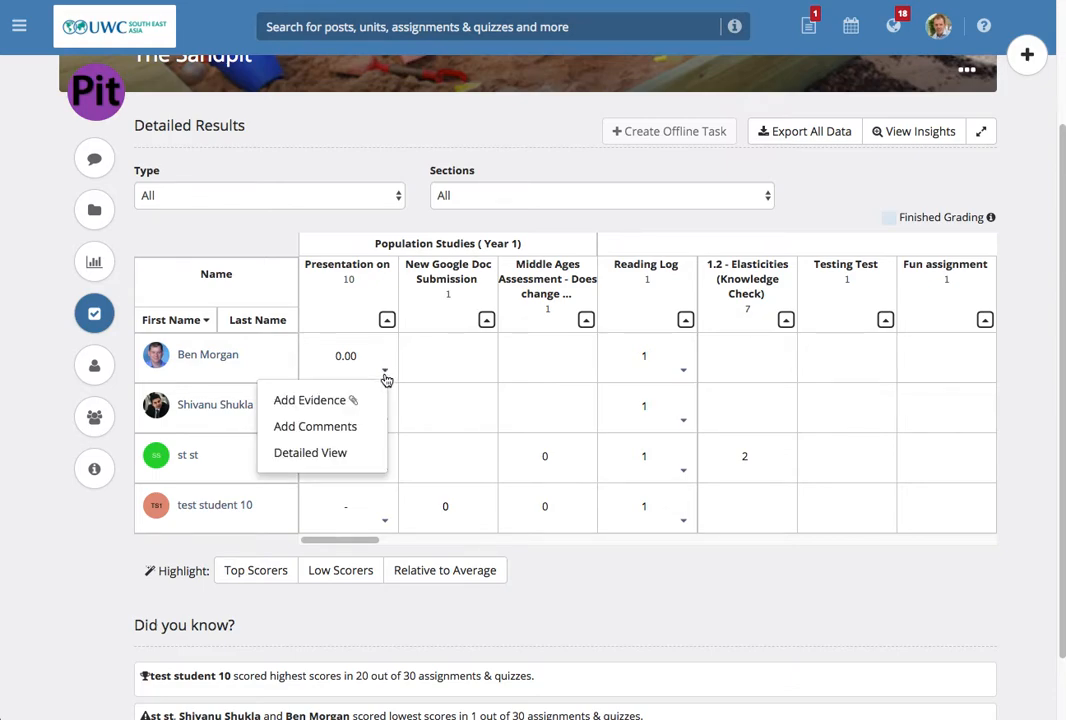
{"action": "left_click", "coordinate": [297, 401]}
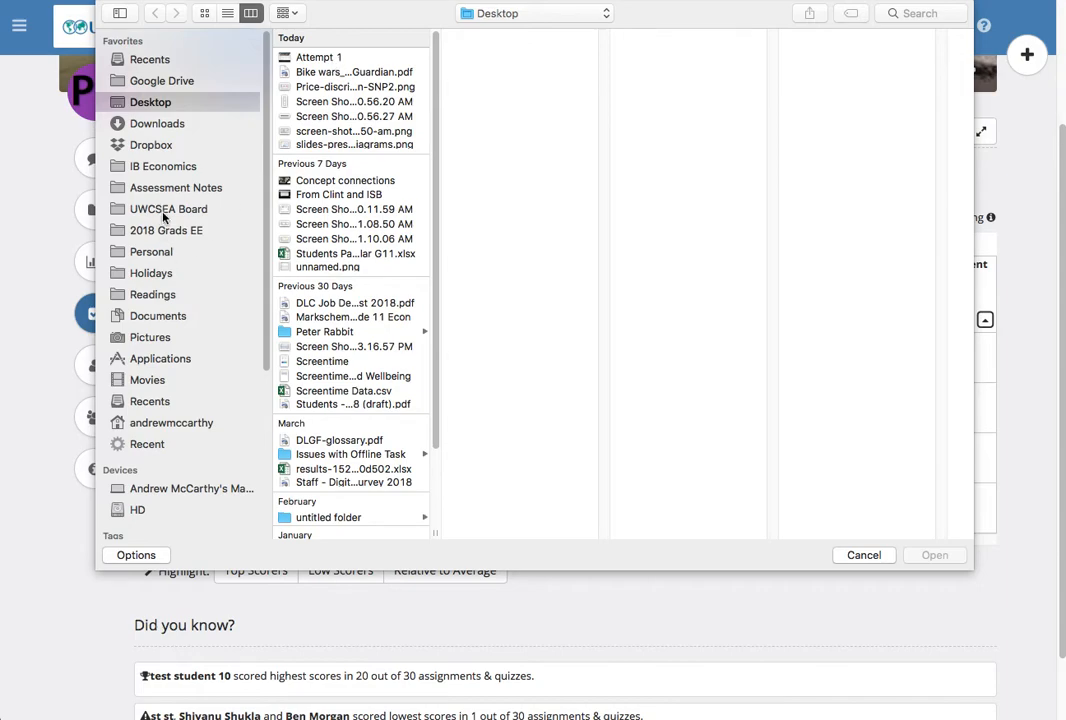
{"action": "left_click", "coordinate": [140, 186]}
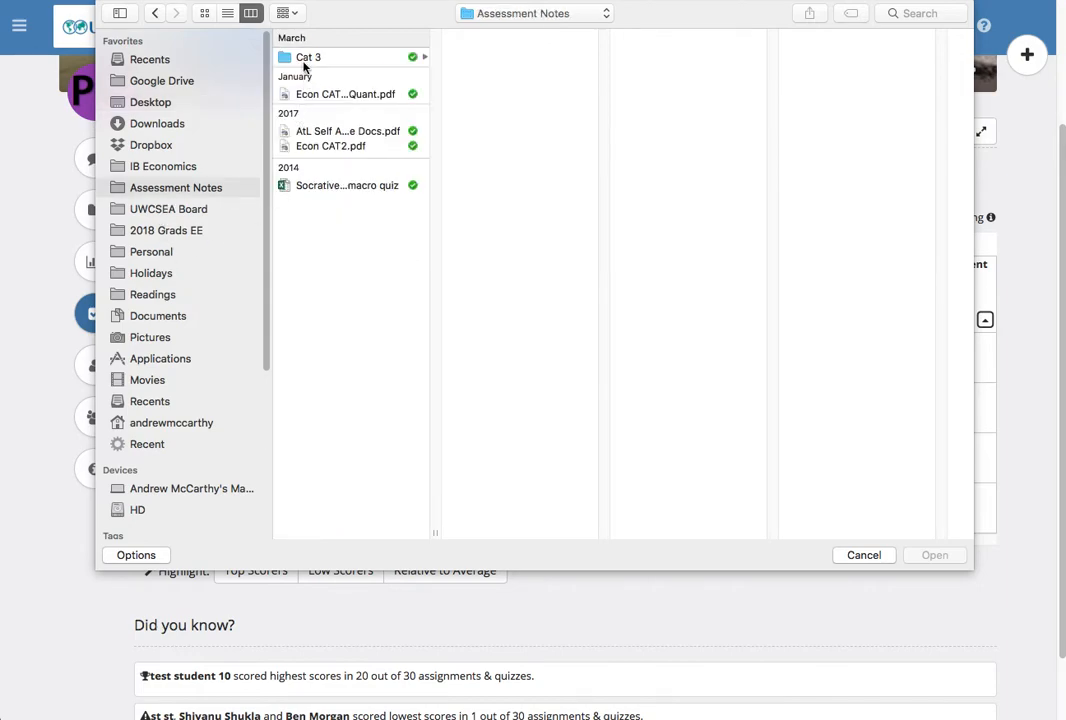
{"action": "left_click", "coordinate": [305, 60]}
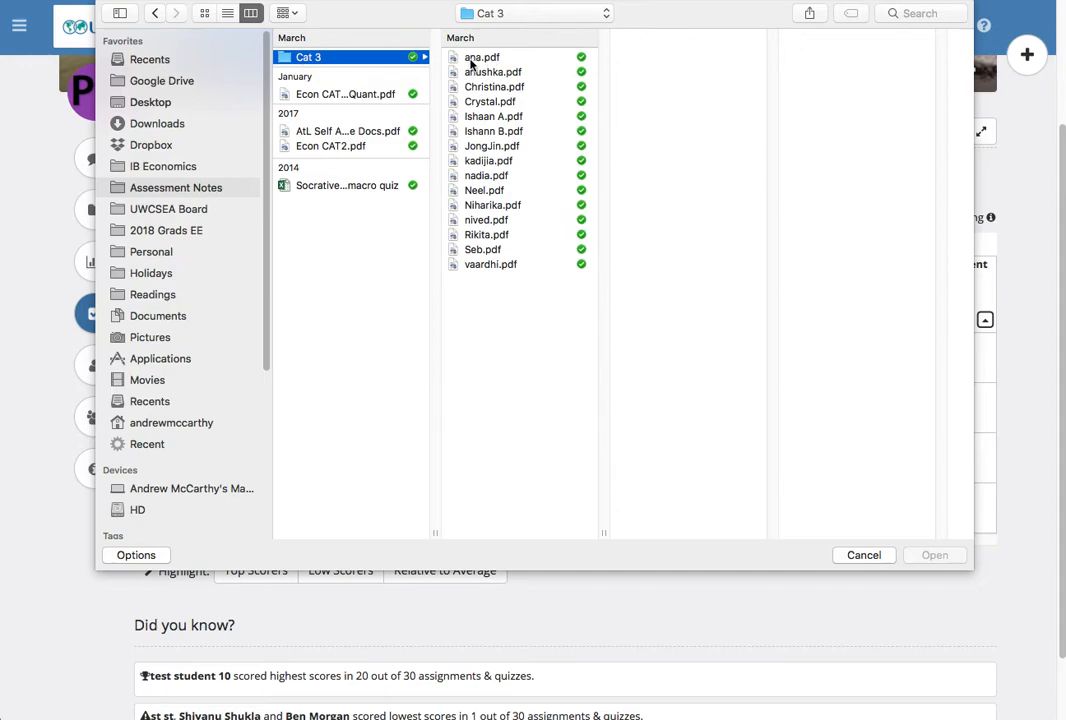
{"action": "left_click", "coordinate": [472, 58]}
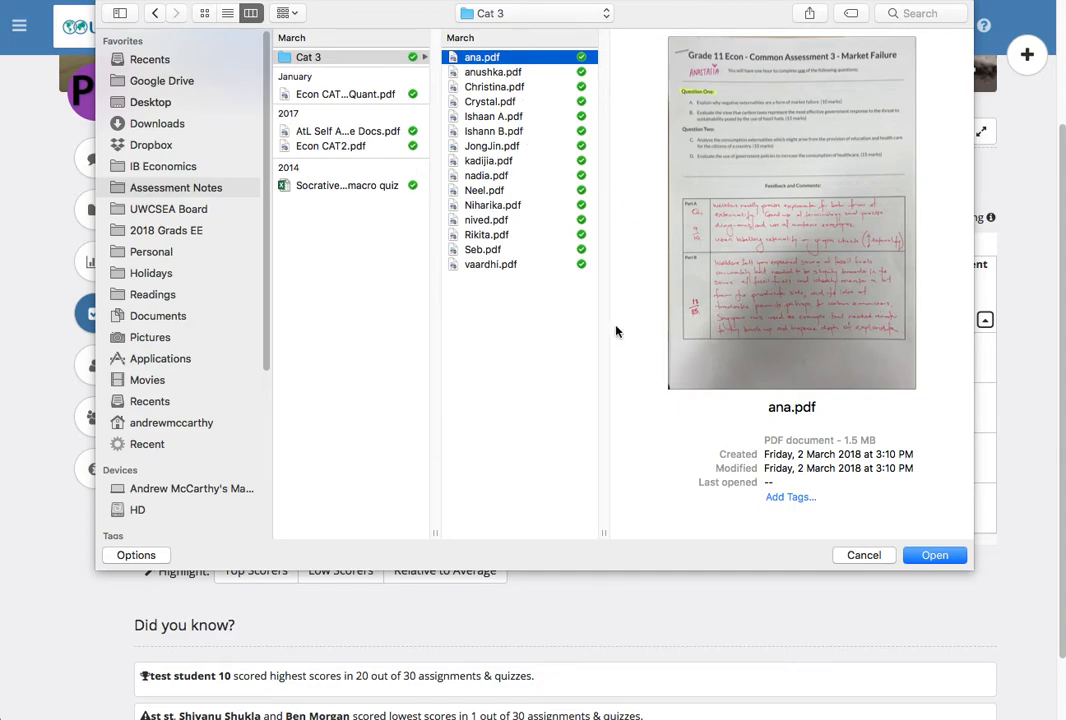
{"action": "left_click", "coordinate": [936, 555]}
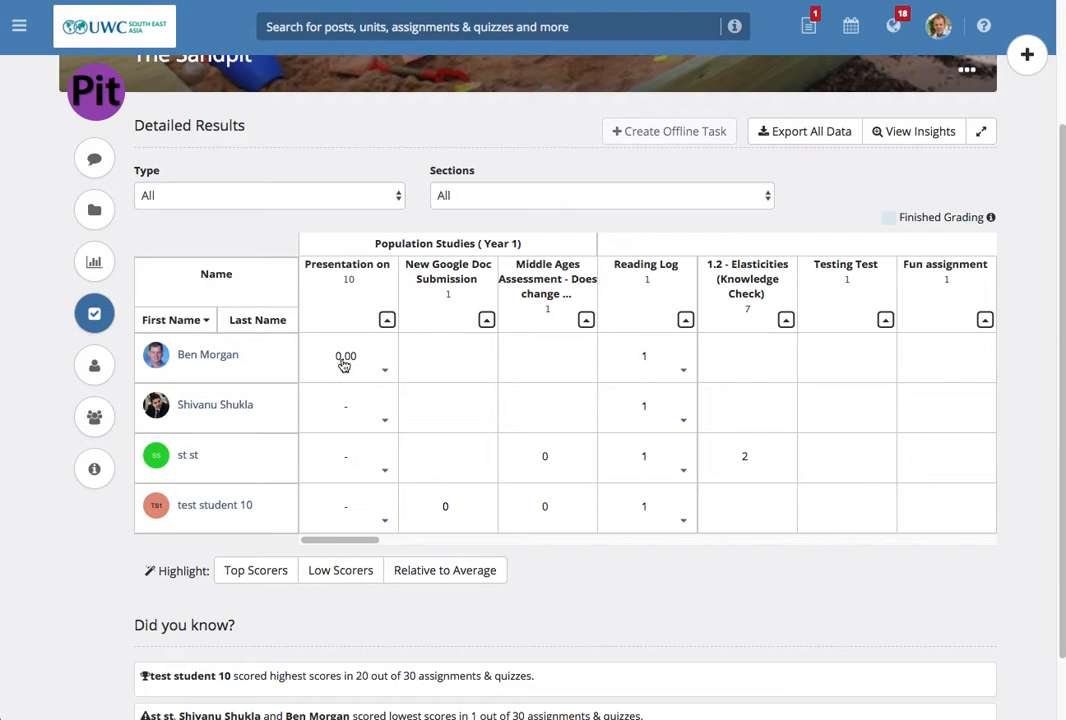
- Finish grading the Presentation on offline task with its scores published to the learners
{"action": "left_click", "coordinate": [387, 320]}
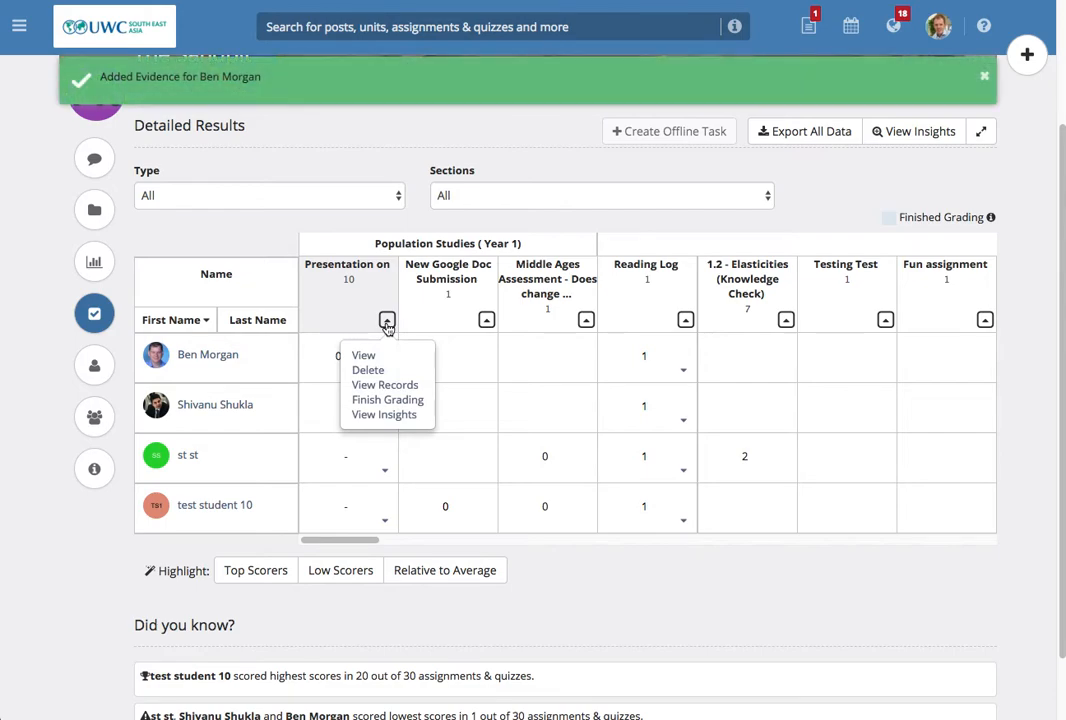
{"action": "left_click", "coordinate": [385, 400]}
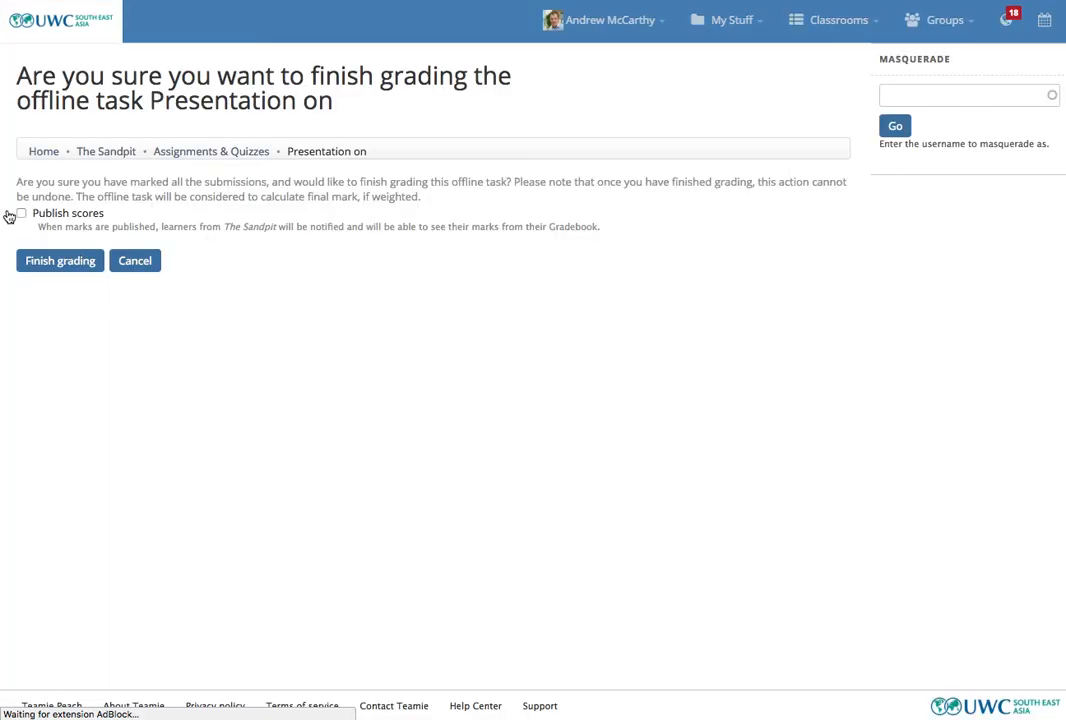
{"action": "left_click", "coordinate": [21, 213]}
{"action": "left_click", "coordinate": [45, 262]}
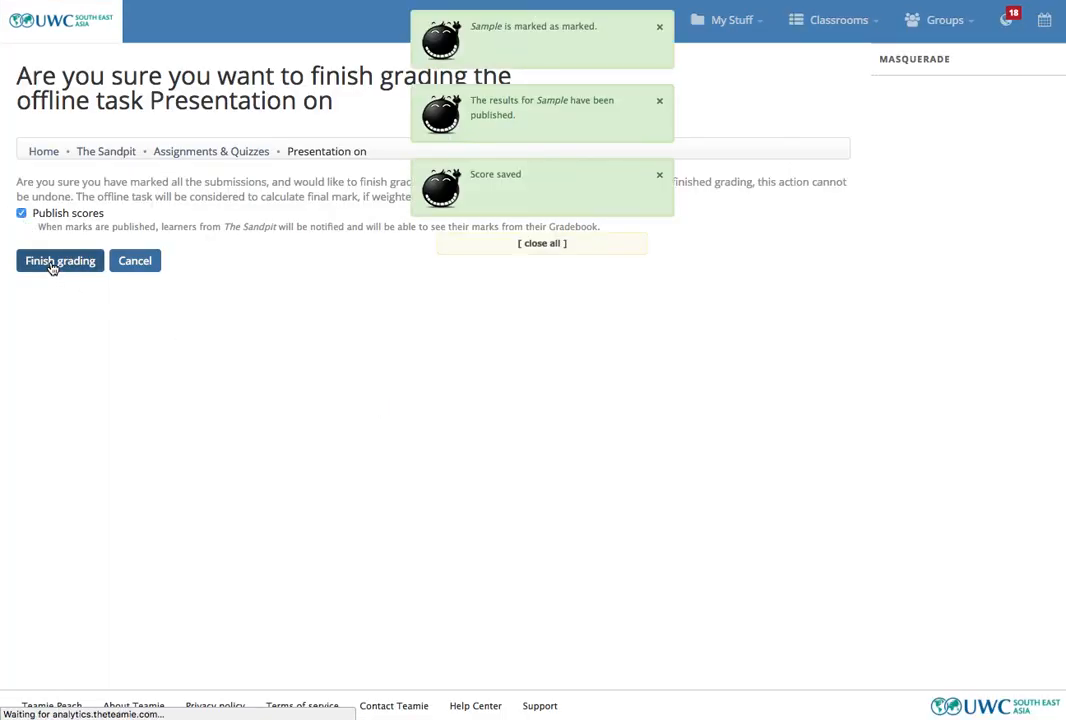
{"action": "left_click", "coordinate": [52, 266]}
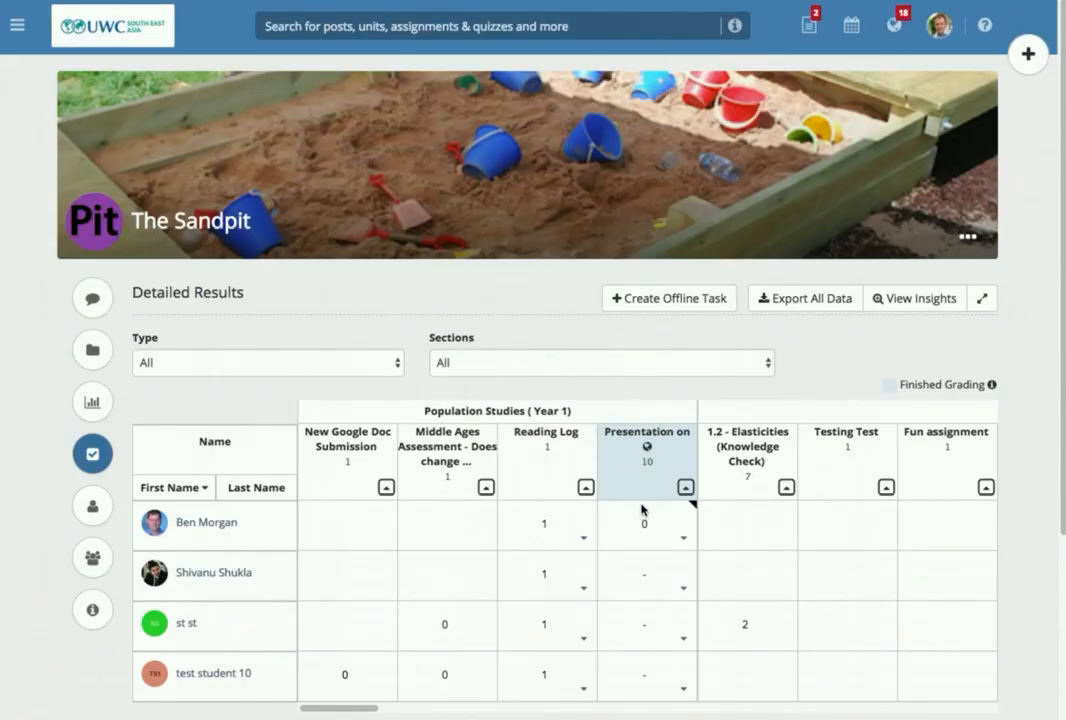
- View the first student's individual results and check the comments posted on the Presentation on task
{"action": "mouse_move", "coordinate": [692, 510]}
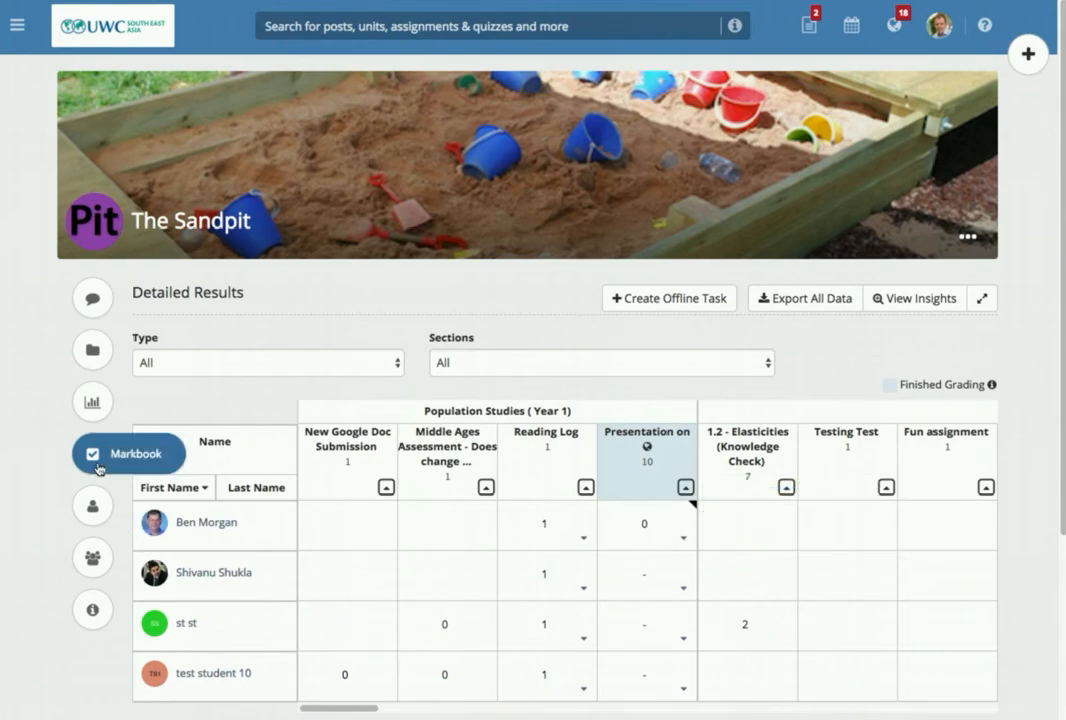
{"action": "left_click", "coordinate": [197, 526]}
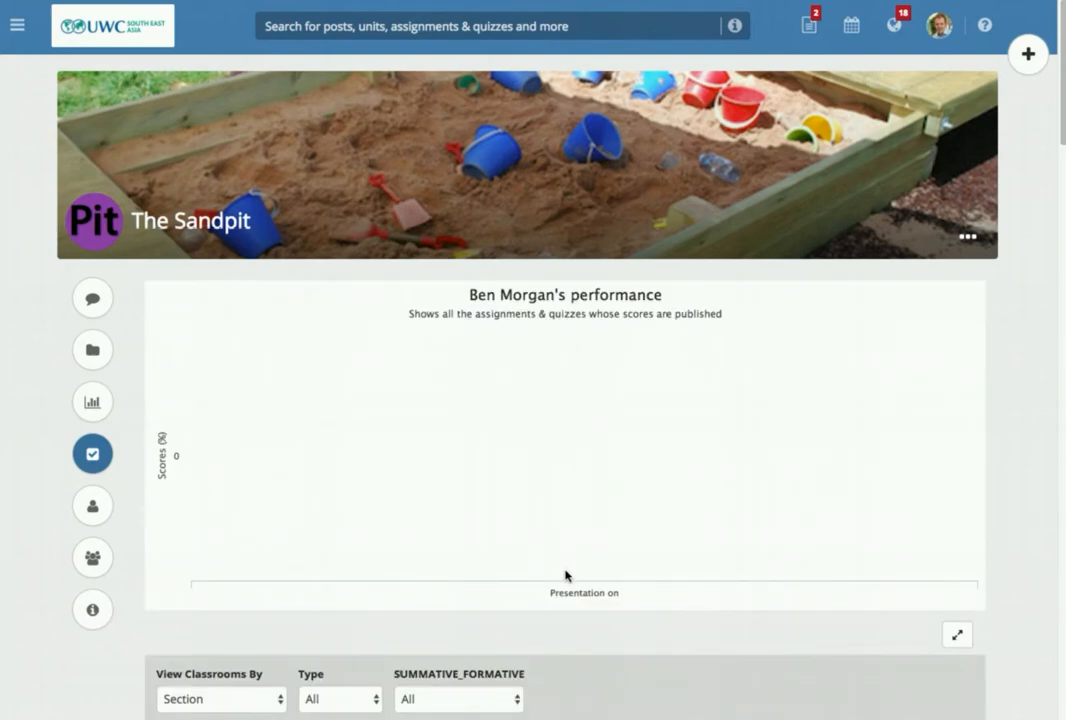
{"action": "scroll", "coordinate": [566, 570], "scroll_direction": "down", "scroll_amount": 3}
{"action": "scroll", "coordinate": [573, 549], "scroll_direction": "down", "scroll_amount": 3}
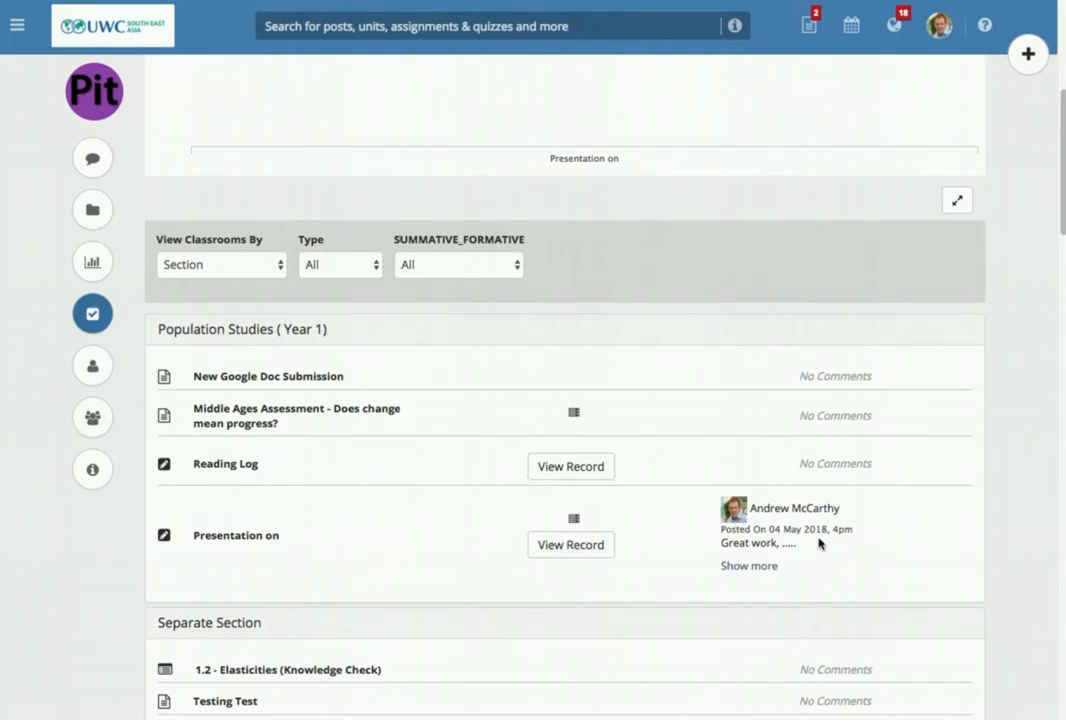
{"action": "left_click", "coordinate": [749, 566]}
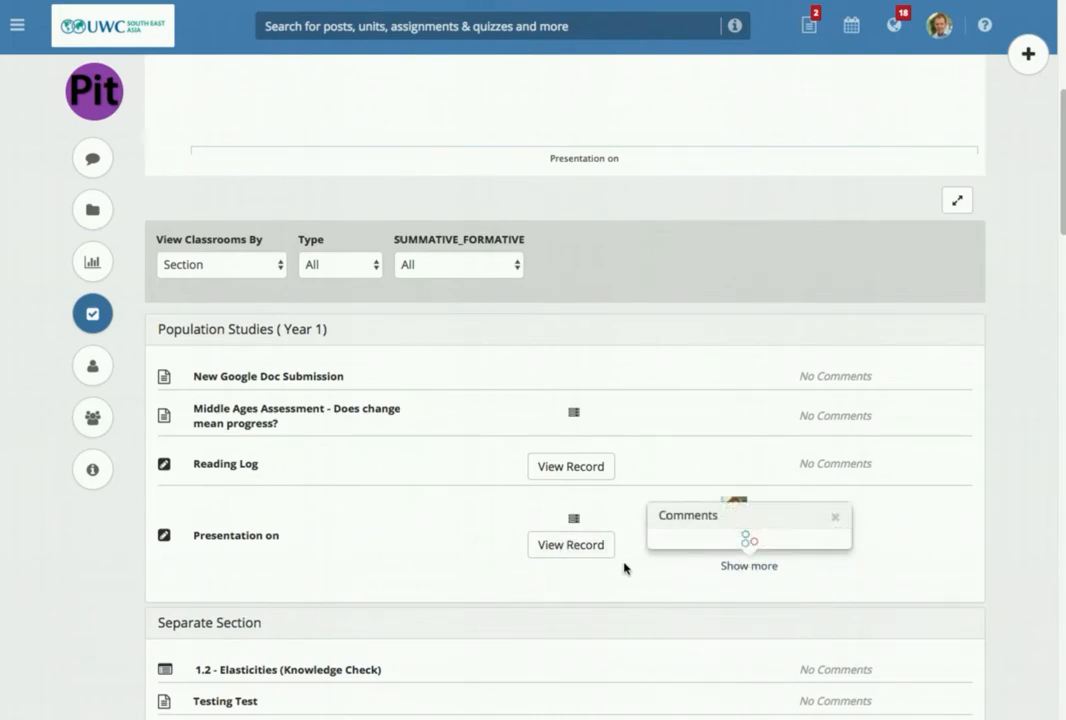
{"action": "left_click", "coordinate": [835, 517]}
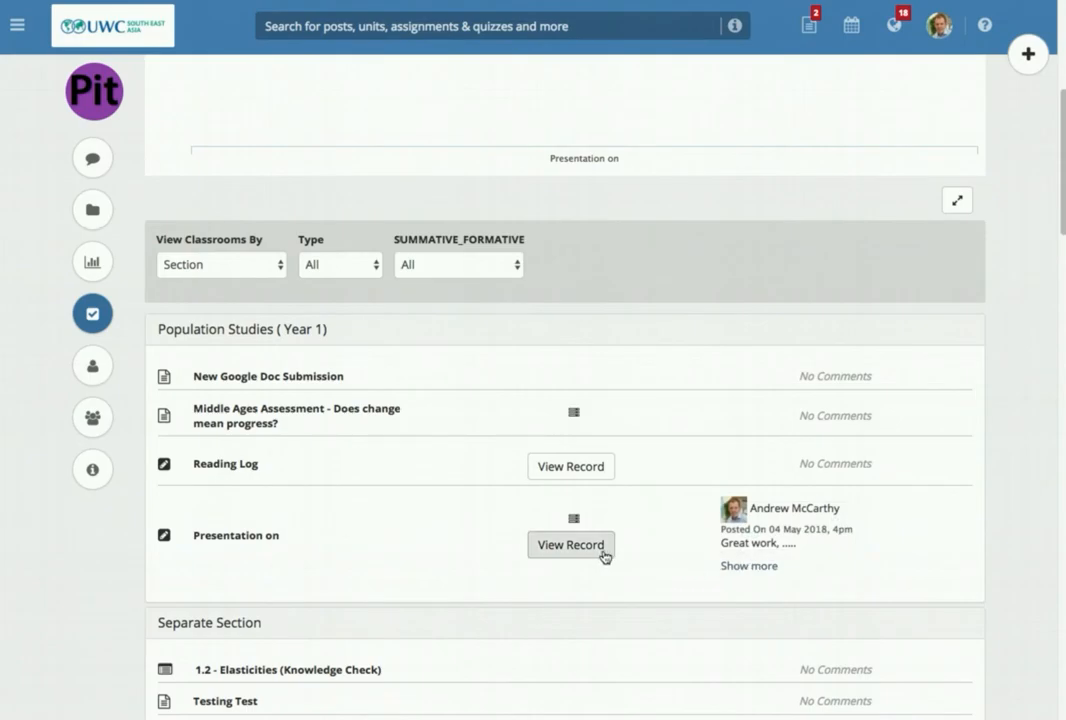
- Review the first student's Presentation on record, examining the rubric levels and the attached PDF, and close the record
{"action": "left_click", "coordinate": [599, 552]}
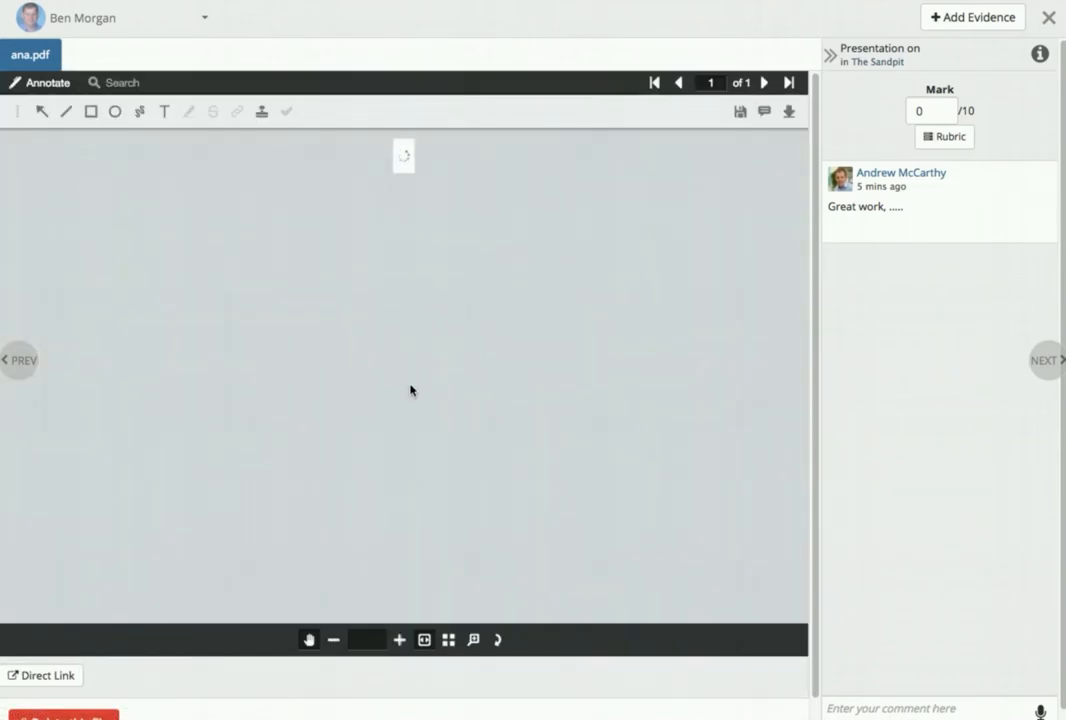
{"action": "left_click", "coordinate": [938, 140]}
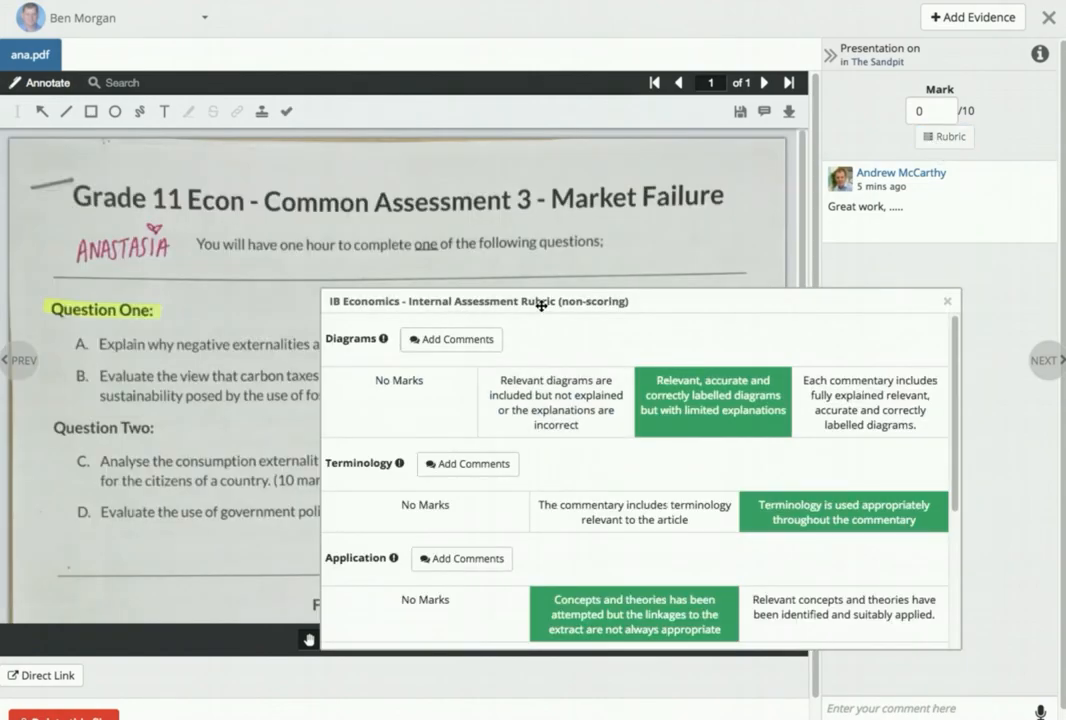
{"action": "left_click_drag", "start_coordinate": [542, 302], "coordinate": [484, 250]}
{"action": "scroll", "coordinate": [840, 402], "scroll_direction": "down", "scroll_amount": 3}
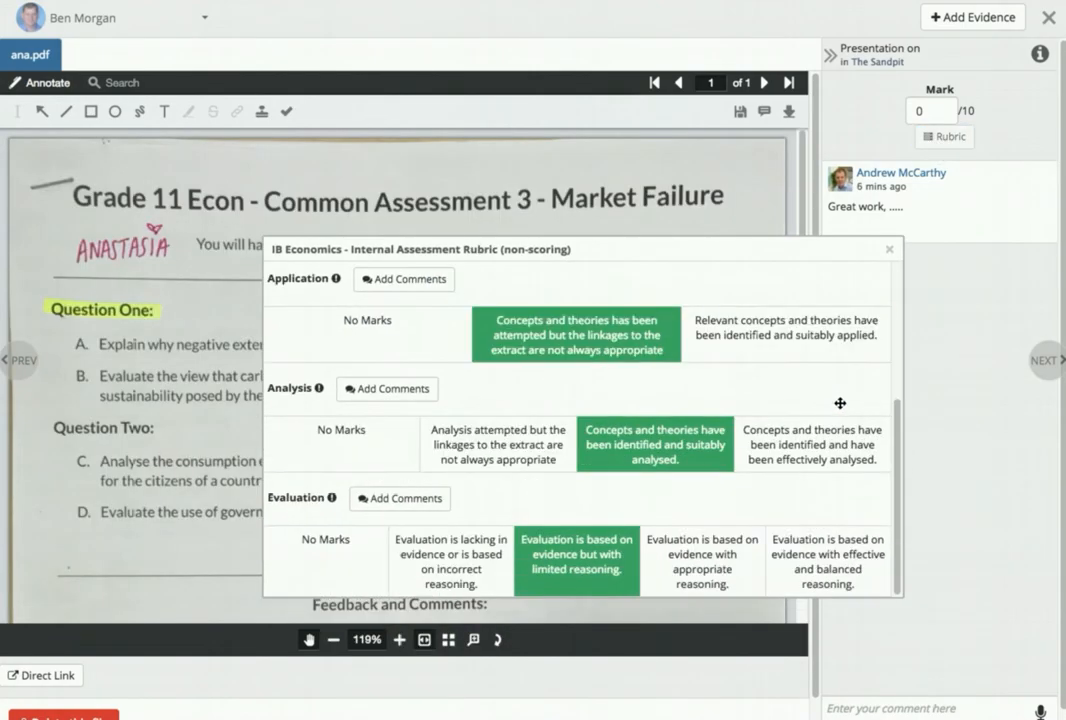
{"action": "scroll", "coordinate": [840, 403], "scroll_direction": "up", "scroll_amount": 1}
{"action": "scroll", "coordinate": [840, 403], "scroll_direction": "up", "scroll_amount": 1}
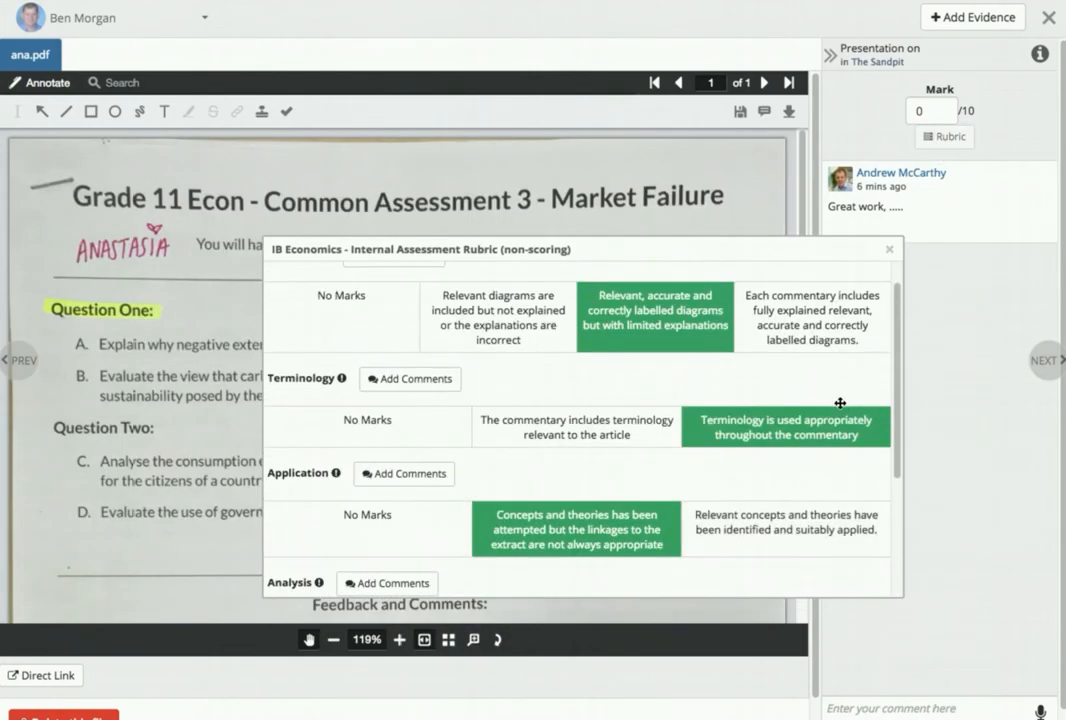
{"action": "left_click", "coordinate": [890, 253]}
{"action": "scroll", "coordinate": [490, 388], "scroll_direction": "down", "scroll_amount": 5}
{"action": "scroll", "coordinate": [490, 388], "scroll_direction": "up", "scroll_amount": 5}
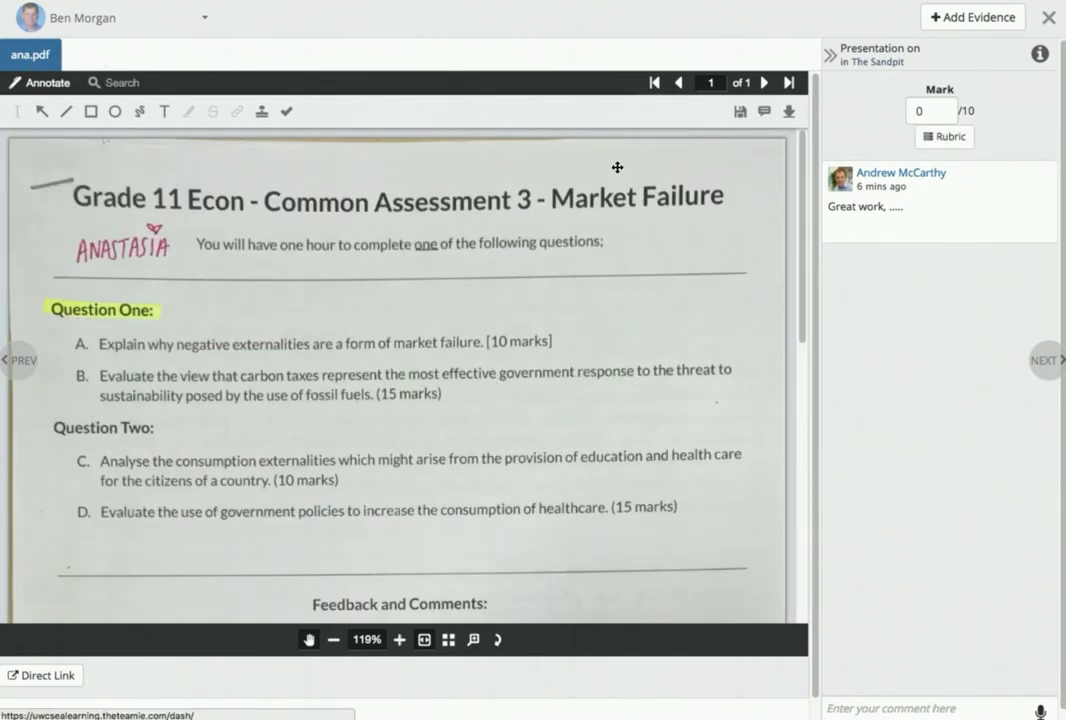
{"action": "left_click", "coordinate": [1048, 19]}
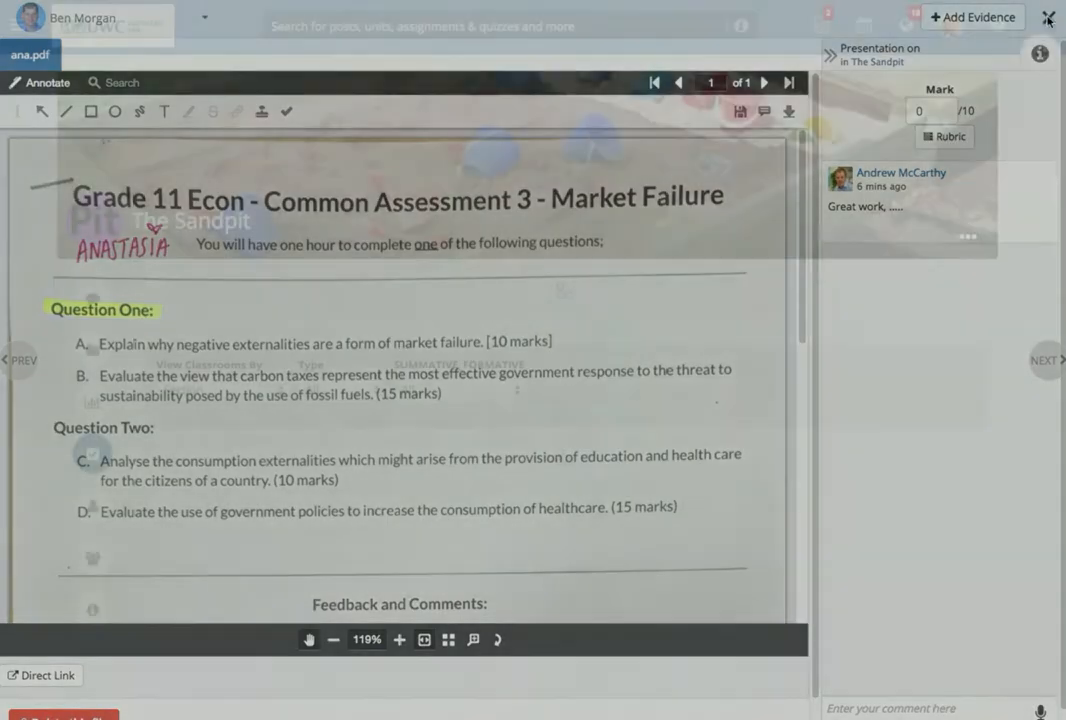
{"action": "scroll", "coordinate": [501, 475], "scroll_direction": "down", "scroll_amount": 2}
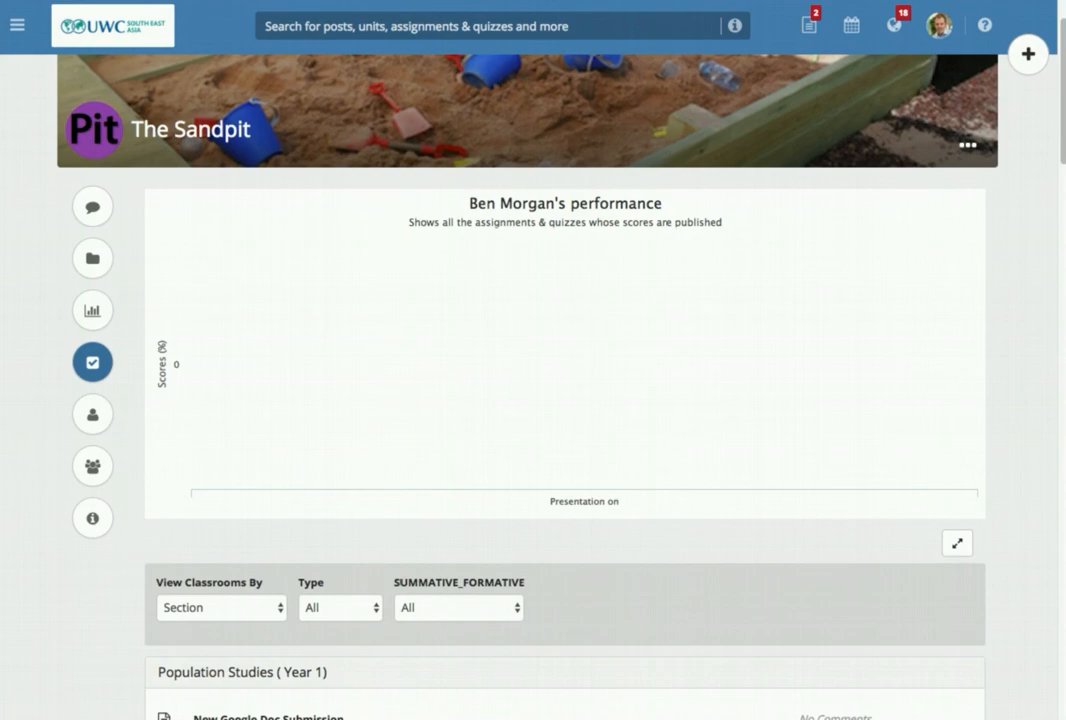
{"action": "scroll", "coordinate": [545, 544], "scroll_direction": "down", "scroll_amount": 5}
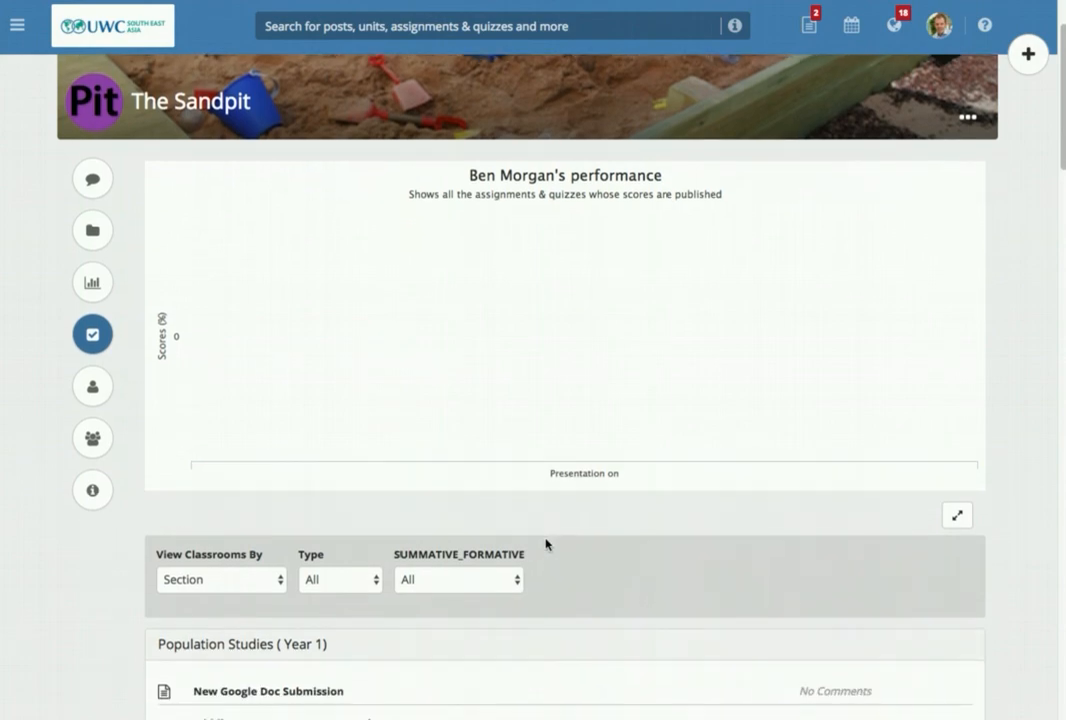